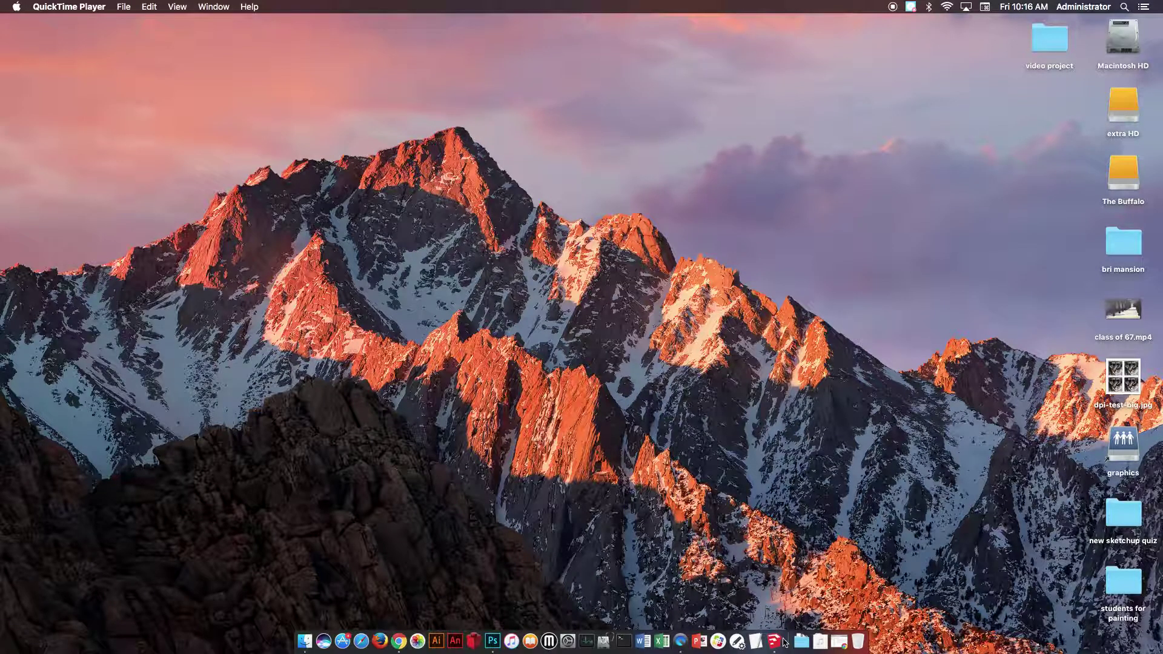
- Move the Scenes panel aside, start a new Untitled model, and delete the default person figure
drag(263, 78, 882, 68)
click(92, 6)
click(103, 22)
click(502, 302)
key(Delete)
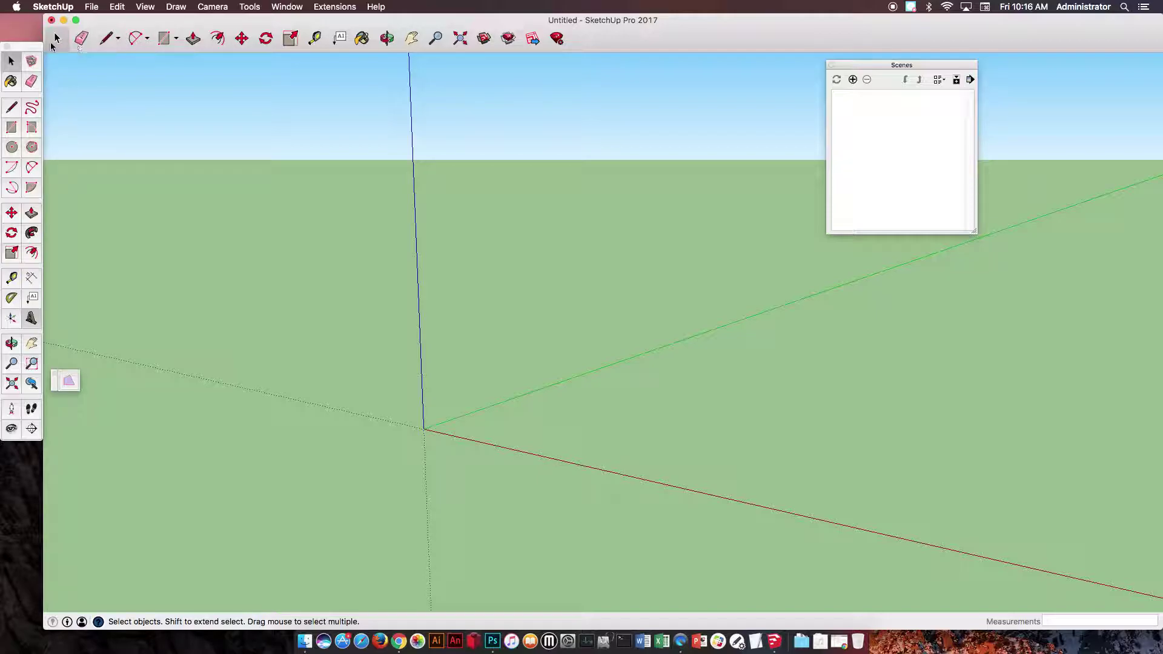
- Float the Large Tool Set palette over the modelling area
click(145, 7)
mouse_move(182, 40)
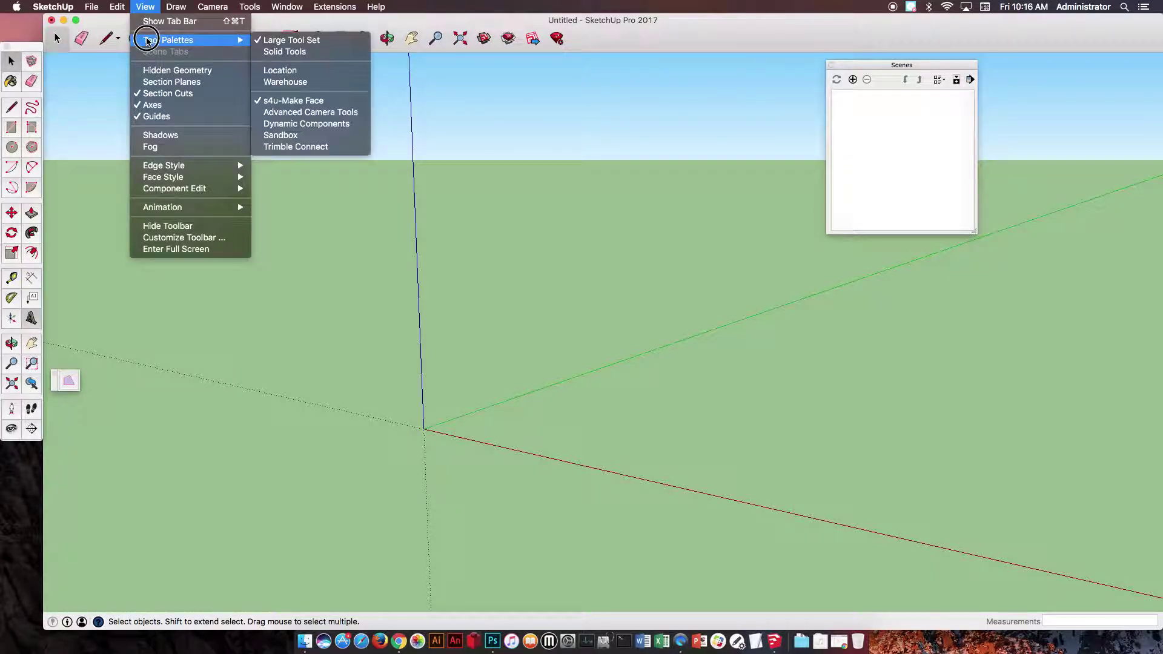
drag(27, 47, 50, 80)
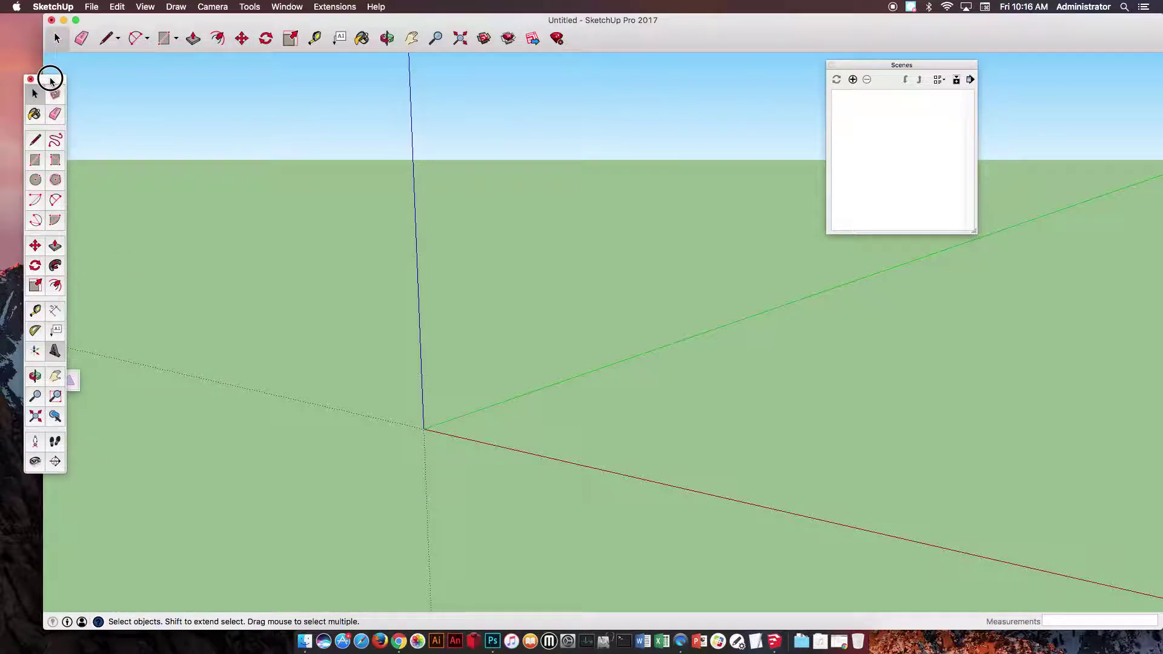
- Create 3D text reading 'WHS' in the Transformers Solid font, ready to place
click(56, 351)
drag(608, 176, 474, 160)
text(WHS)
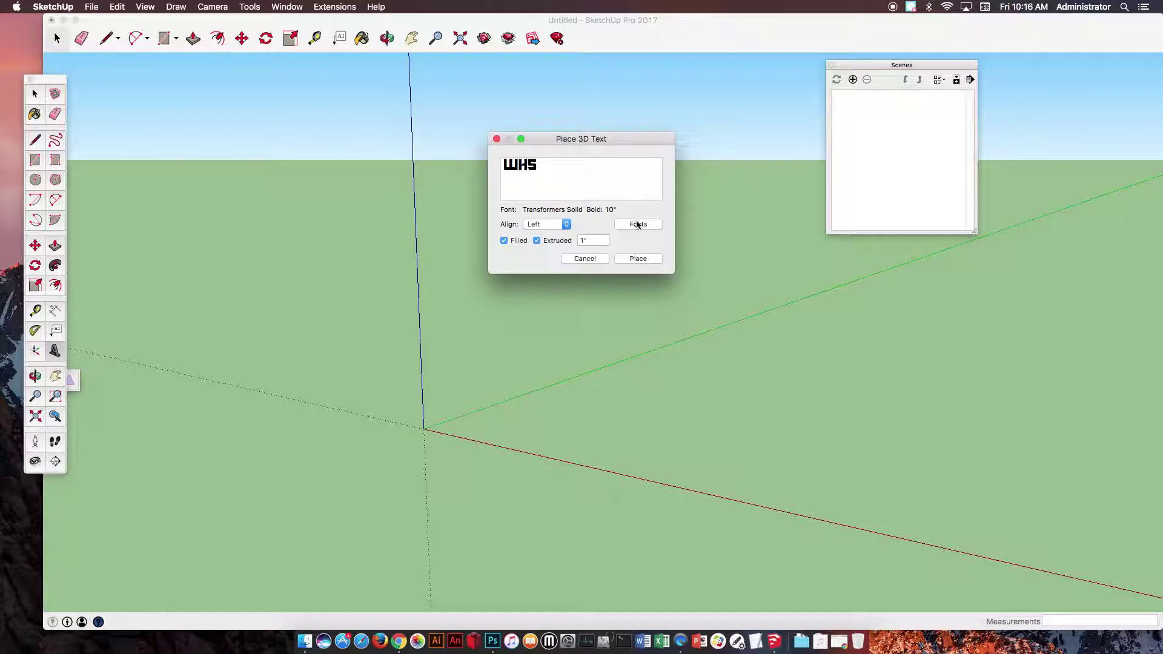
click(632, 225)
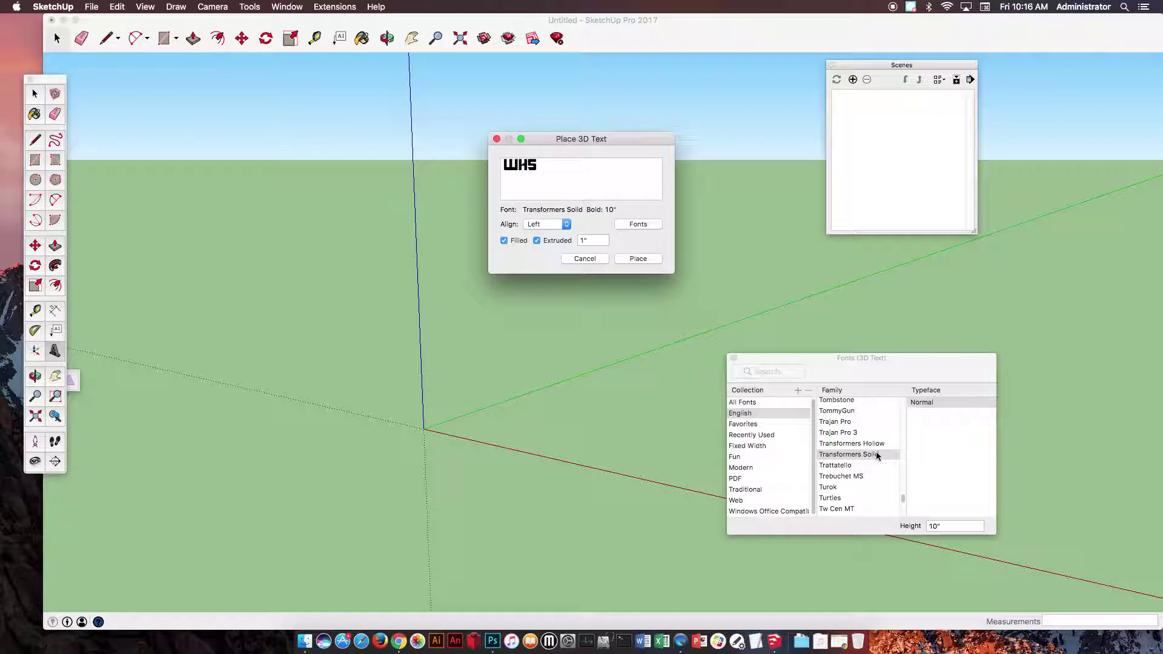
click(735, 360)
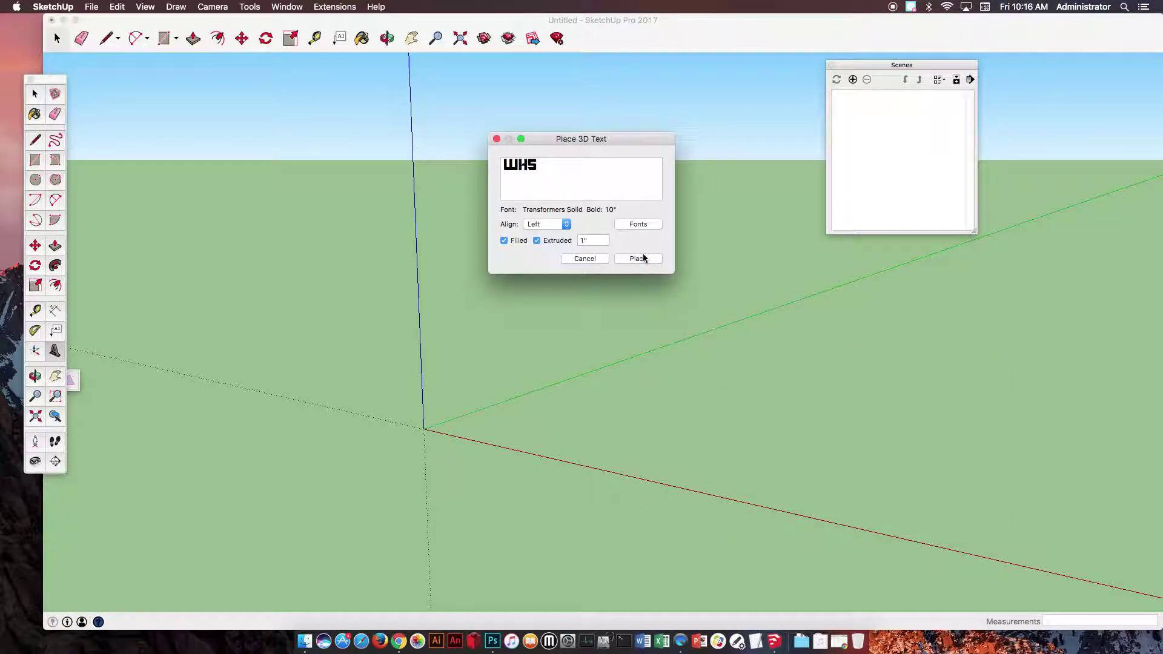
click(638, 259)
- Set the WHS text down at the origin and orbit to look down on it
click(425, 429)
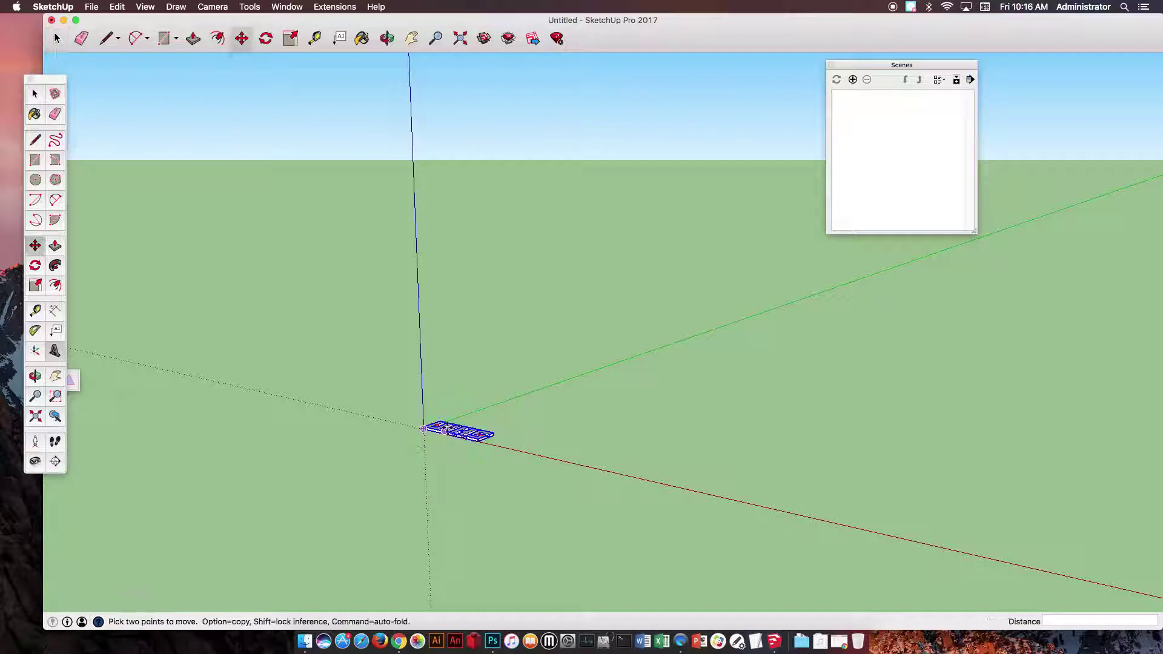
scroll(495, 424, up, 5)
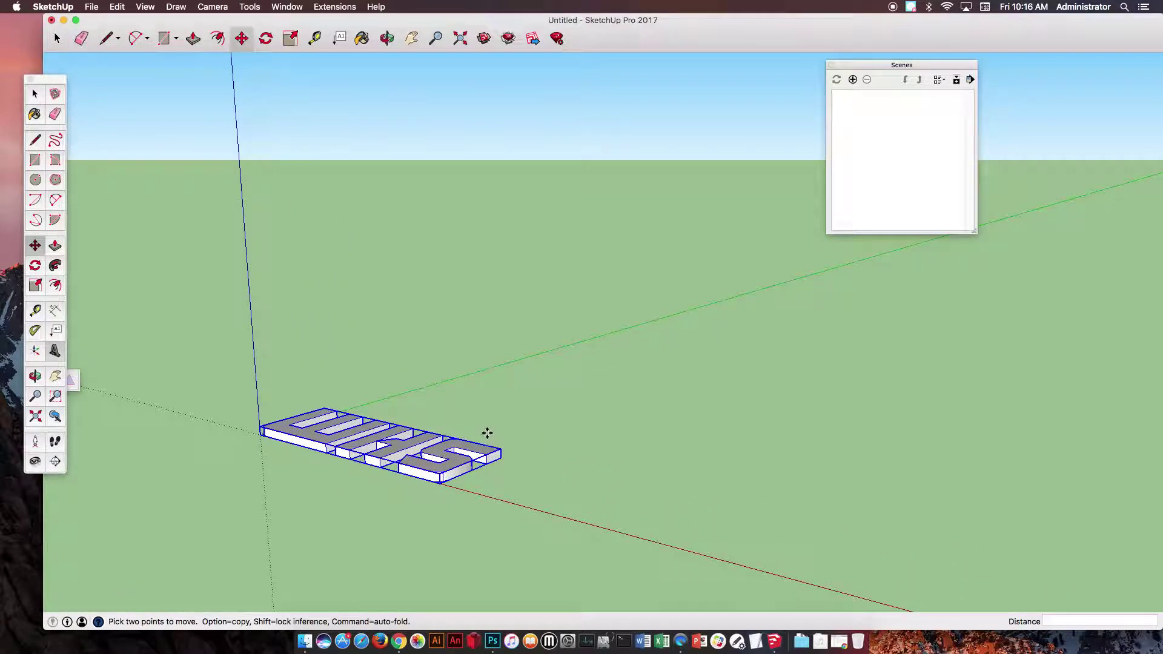
middle_drag(508, 438, 494, 509)
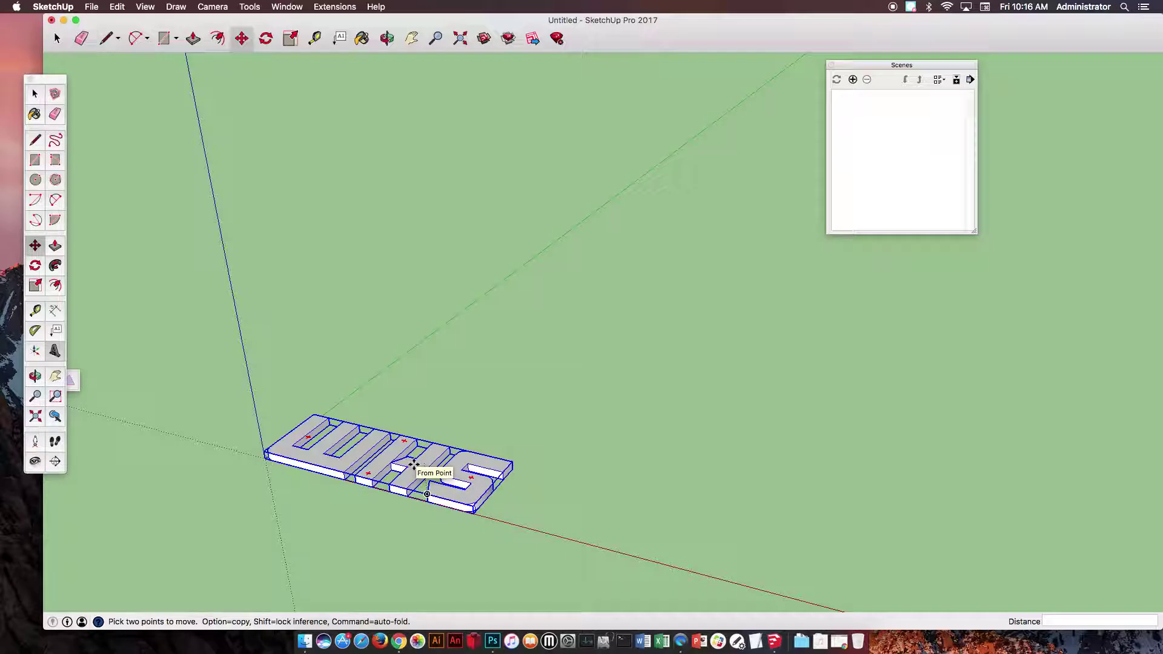
scroll(413, 464, up, 6)
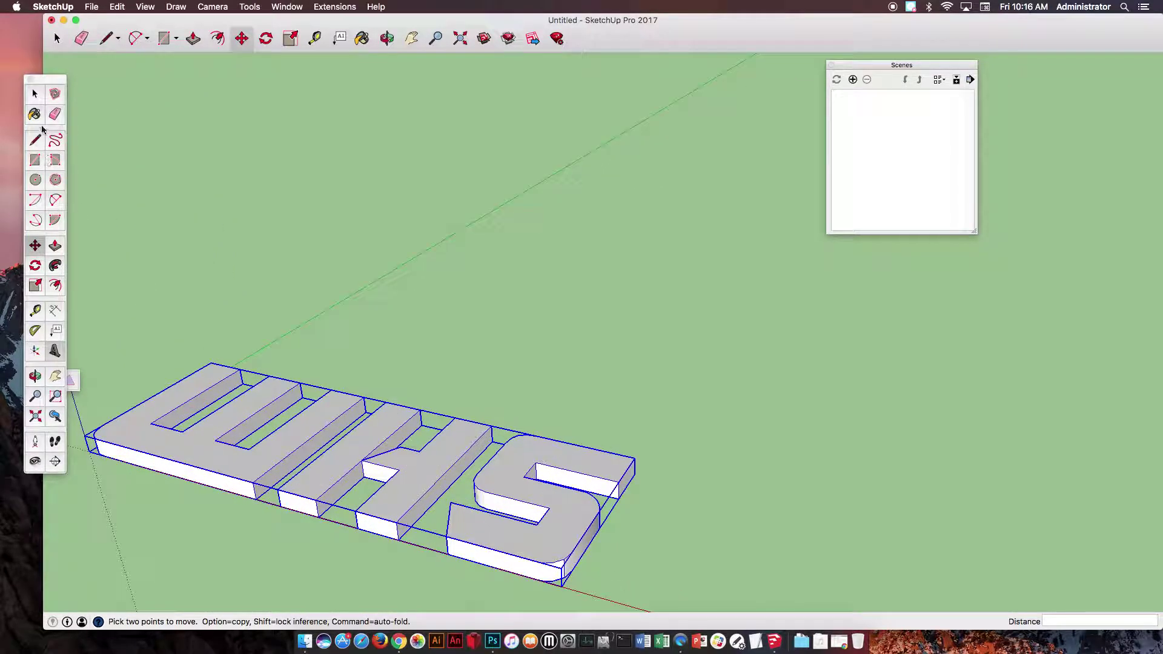
- Open the WHS component for editing and orbit to a lower angle on the letters
click(35, 94)
right_click(309, 434)
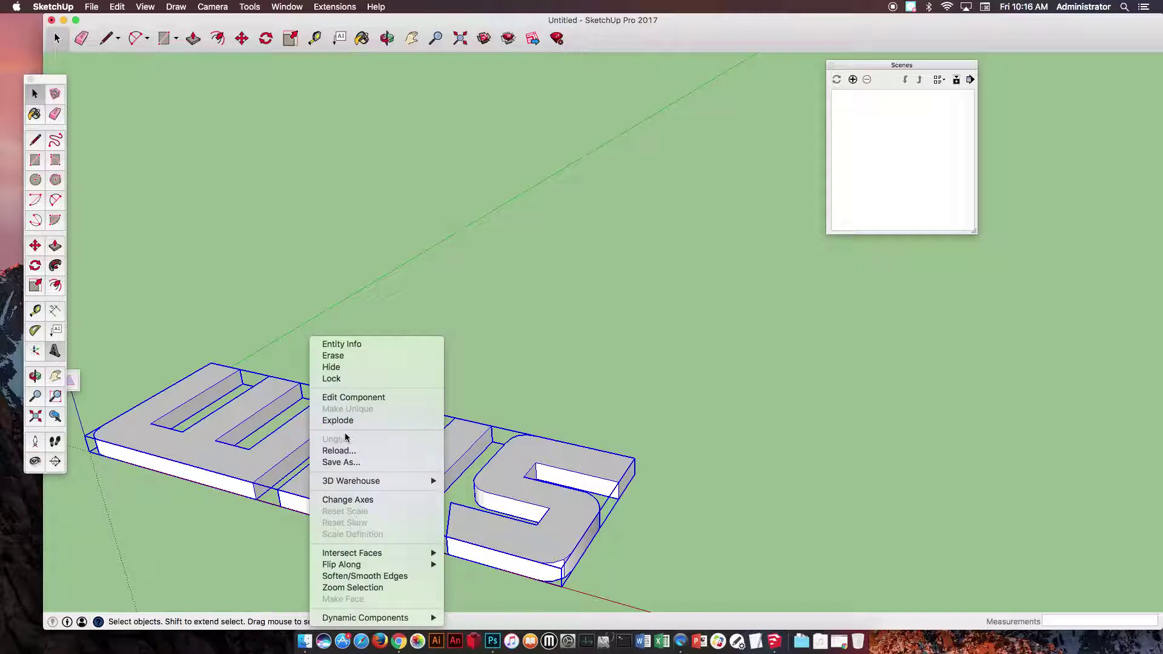
click(367, 398)
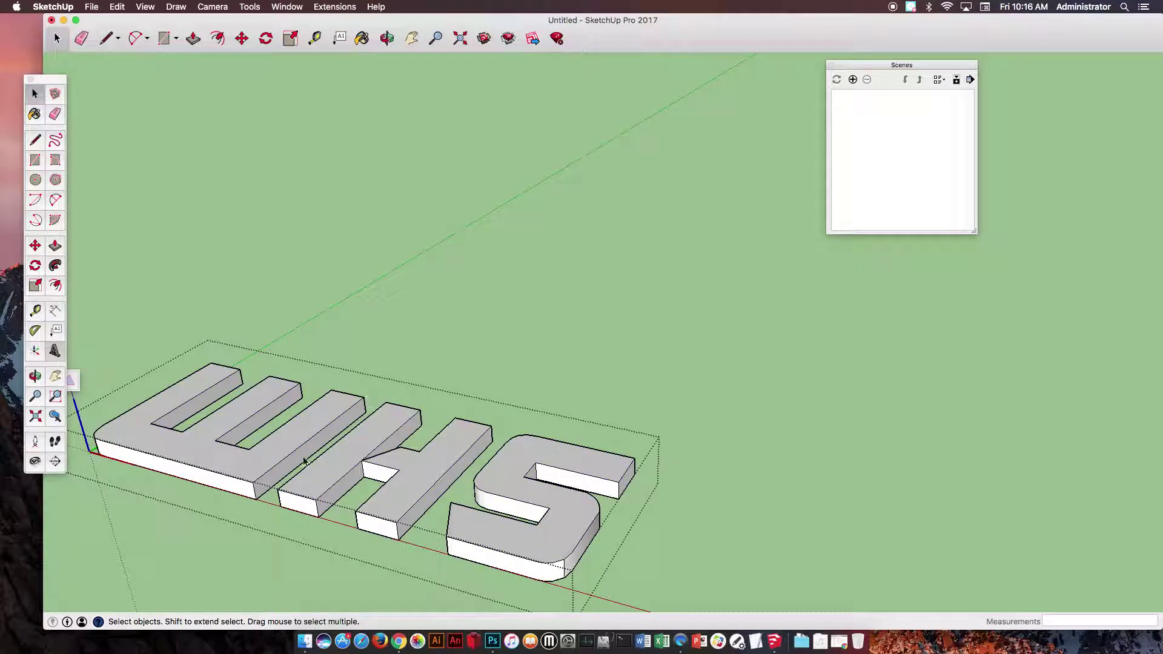
scroll(274, 473, up, 5)
middle_drag(274, 476, 437, 434)
middle_drag(455, 480, 459, 376)
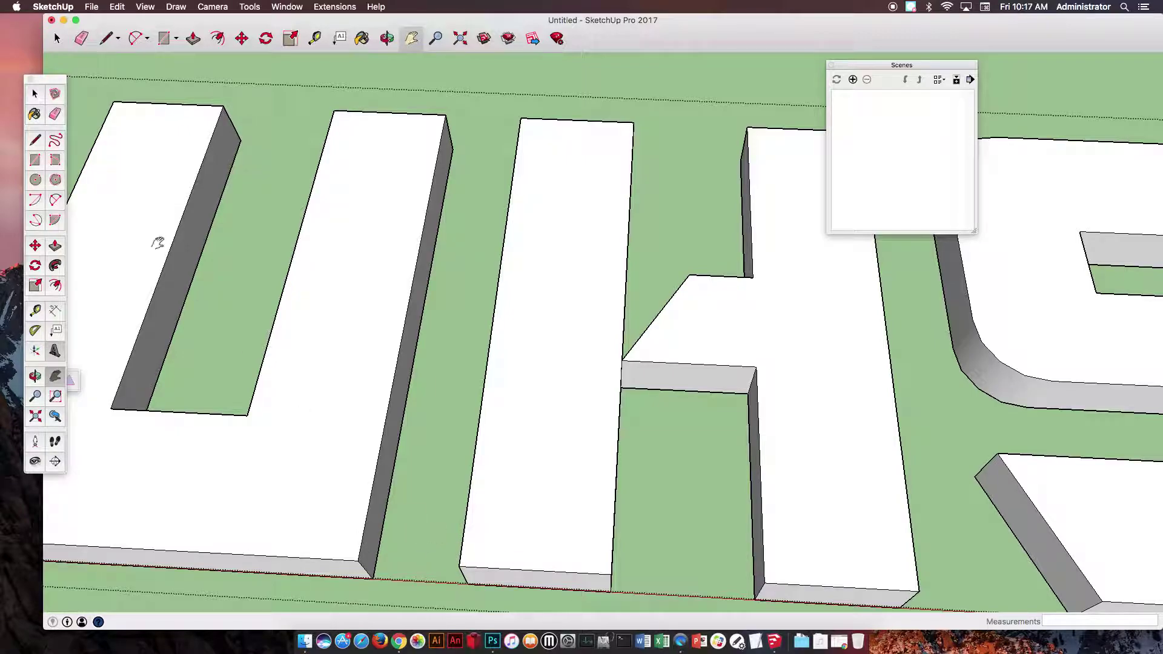
- Split the W's base strip with a line and pull its end to meet the next stroke
click(35, 141)
middle_drag(345, 446, 292, 453)
click(288, 460)
click(306, 501)
key(p)
click(294, 493)
click(383, 538)
- Erase the seam edge on the front face and inspect the joined lettering
mouse_move(379, 537)
middle_down()
mouse_move(558, 546)
mouse_move(574, 483)
mouse_move(566, 493)
middle_up()
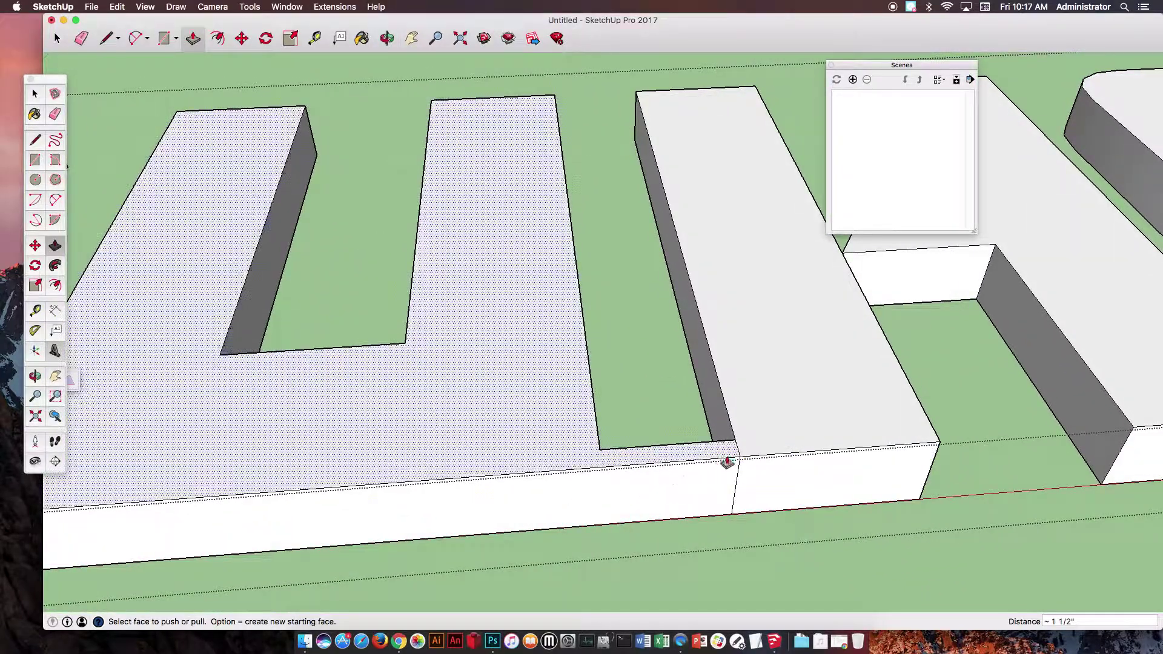
click(81, 37)
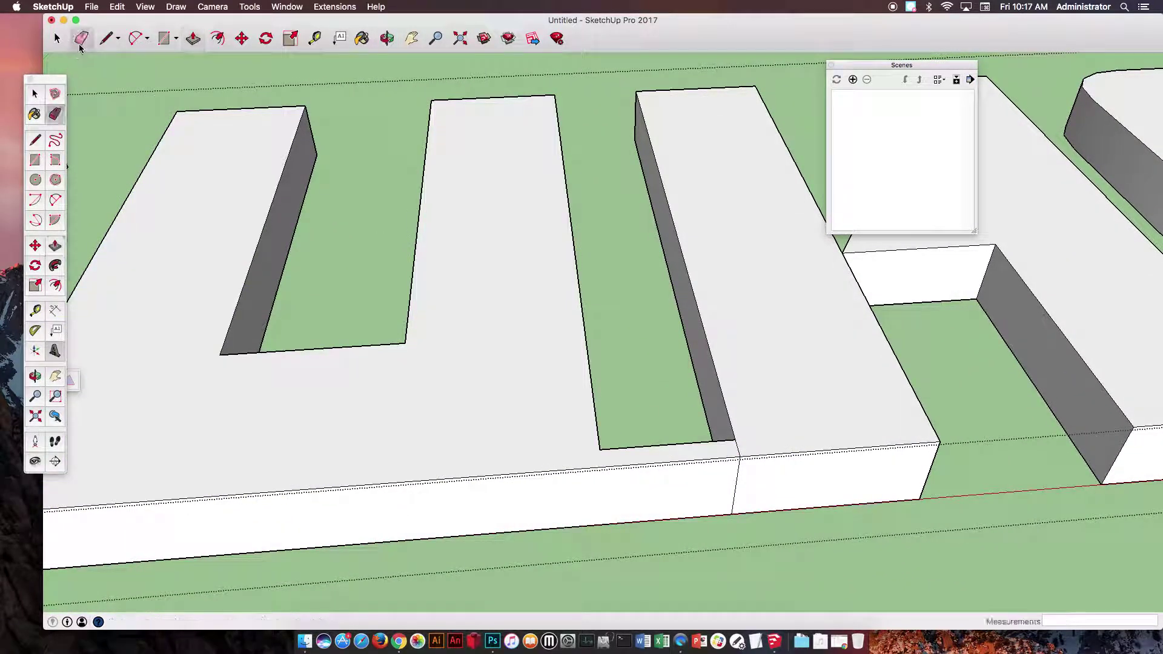
click(736, 479)
mouse_move(729, 489)
middle_down()
mouse_move(747, 314)
mouse_move(758, 361)
middle_up()
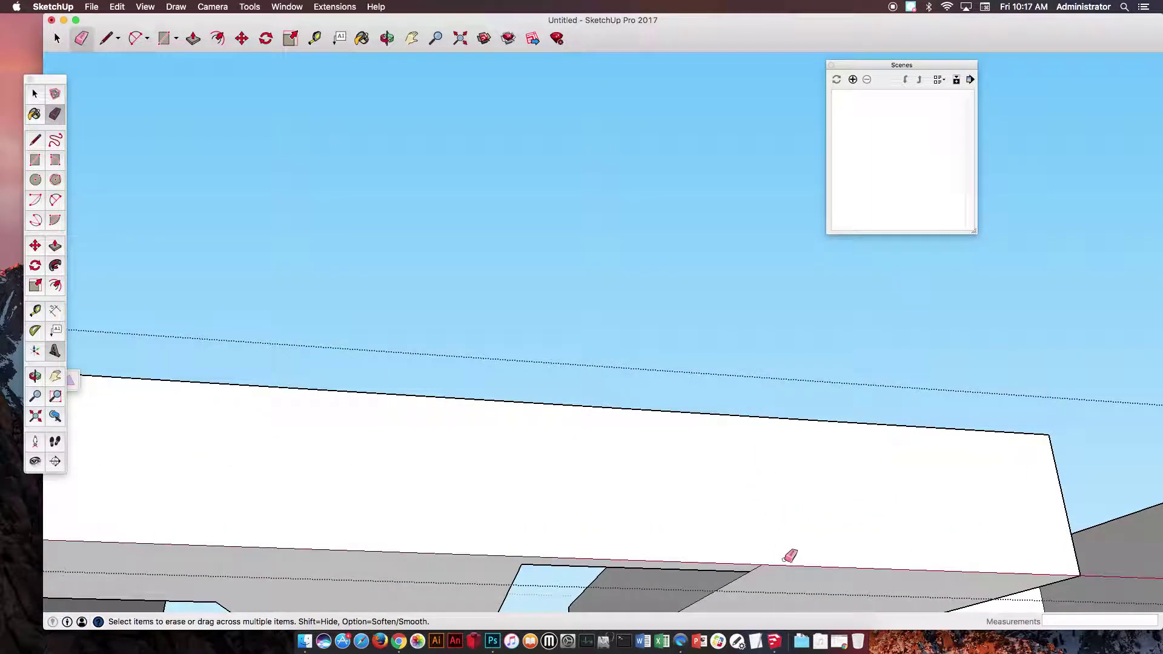
middle_drag(773, 568, 700, 514)
scroll(678, 480, down, 6)
mouse_move(662, 478)
middle_down()
mouse_move(636, 594)
mouse_move(725, 461)
mouse_move(752, 523)
mouse_move(769, 462)
mouse_move(745, 447)
mouse_move(764, 418)
middle_up()
mouse_move(701, 566)
middle_down()
mouse_move(457, 475)
mouse_move(351, 401)
middle_up()
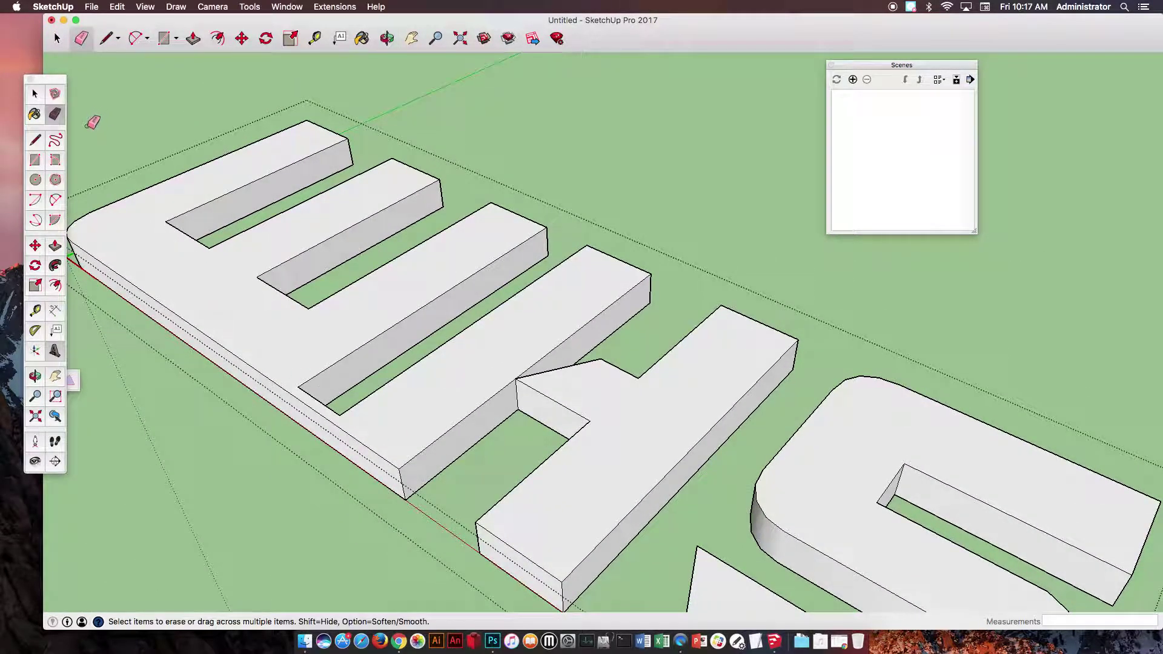
- Draw two lines splitting the W's left corner face
click(35, 141)
middle_drag(343, 412, 307, 318)
click(292, 308)
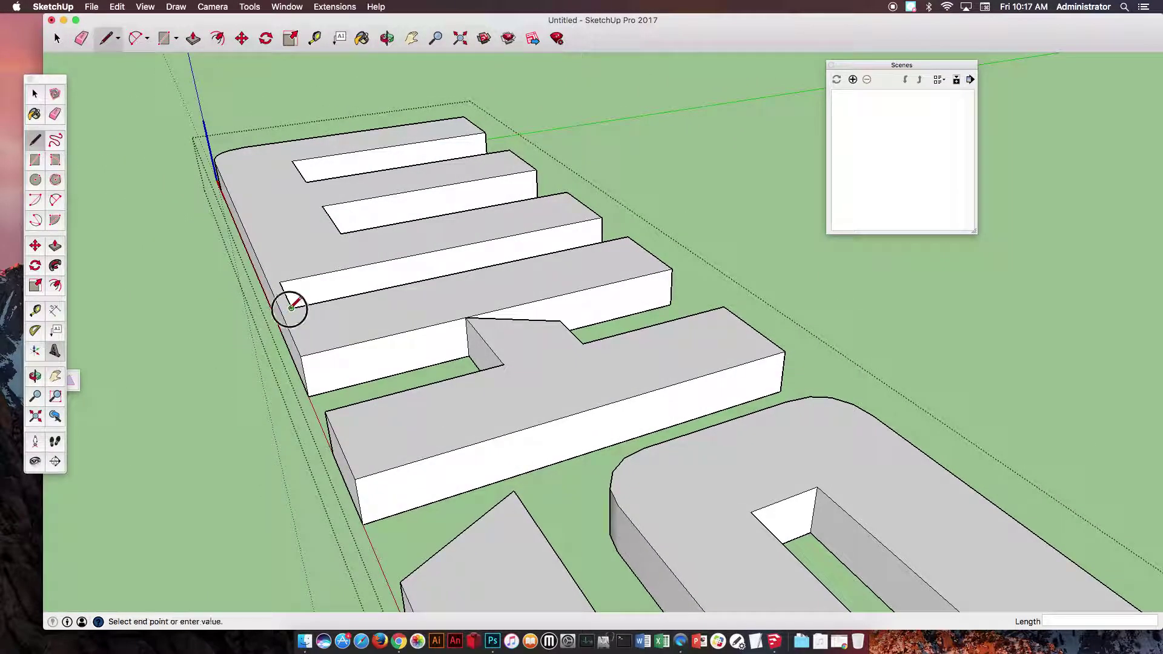
click(313, 353)
click(313, 354)
click(319, 392)
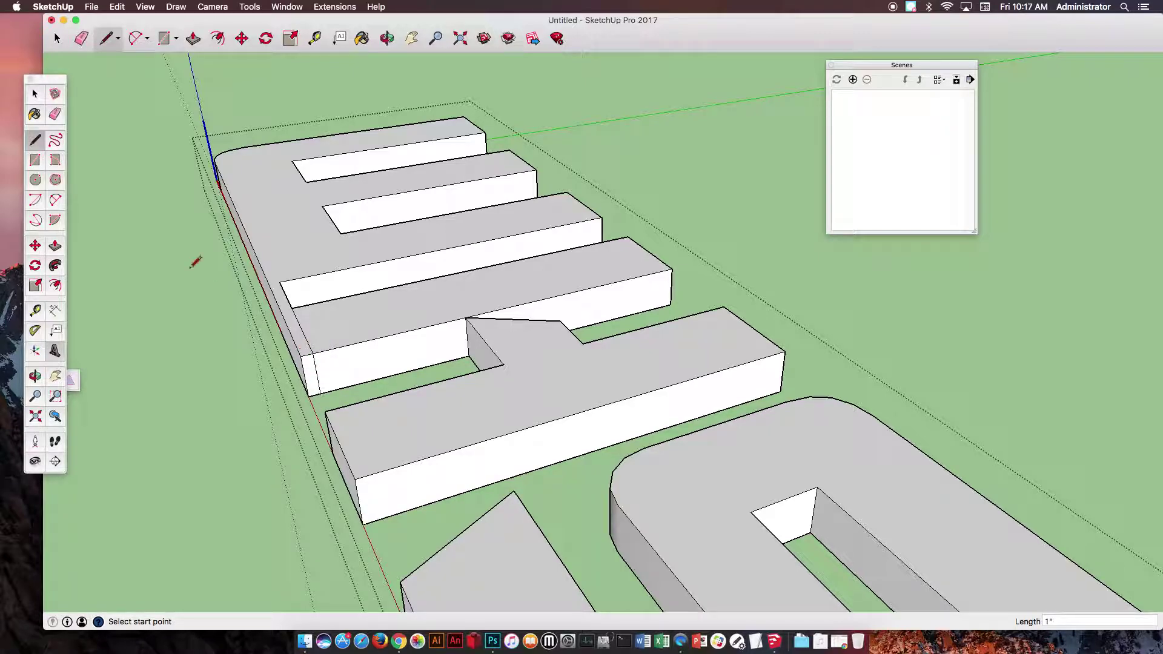
- Pull the W's left side face outward
key(p)
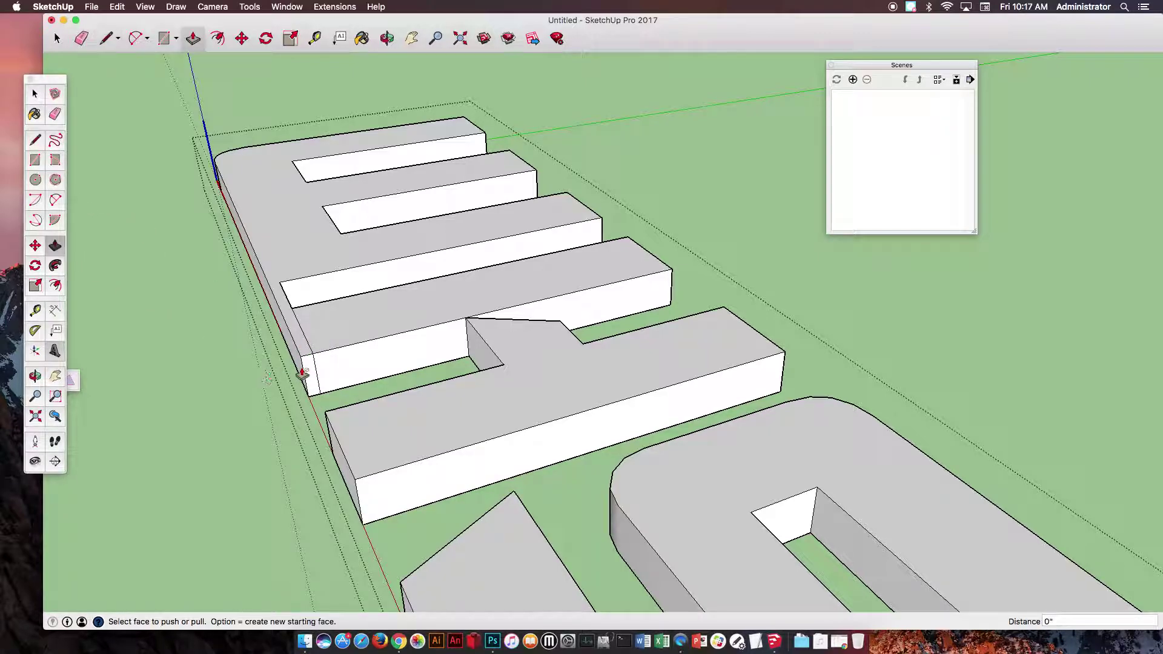
click(308, 374)
click(335, 414)
middle_drag(335, 414, 493, 446)
- Erase the leftover vertical seam edge and check the letters' underside
click(55, 114)
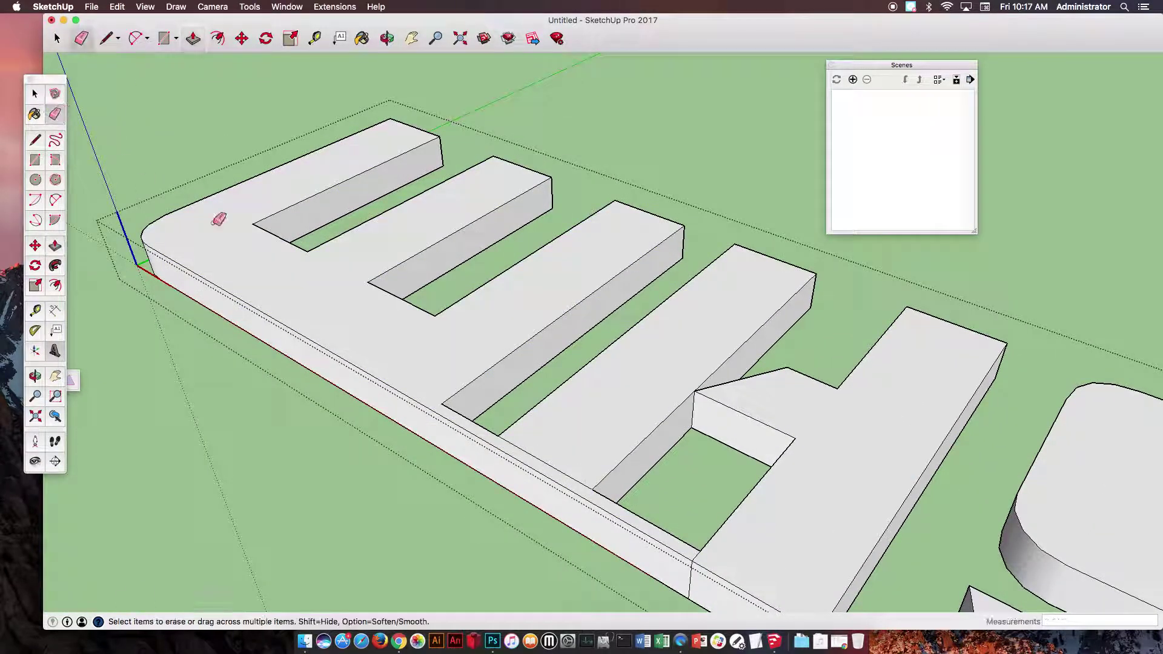
click(692, 576)
mouse_move(579, 480)
middle_down()
mouse_move(667, 457)
mouse_move(747, 325)
mouse_move(802, 193)
middle_up()
mouse_move(701, 165)
shift+middle_down()
mouse_move(662, 213)
mouse_move(457, 294)
mouse_move(527, 161)
mouse_move(427, 317)
mouse_move(395, 327)
mouse_move(473, 322)
mouse_move(510, 398)
shift+middle_up()
scroll(510, 398, down, 10)
mouse_move(564, 358)
middle_down()
mouse_move(701, 411)
mouse_move(633, 393)
middle_up()
scroll(618, 384, up, 5)
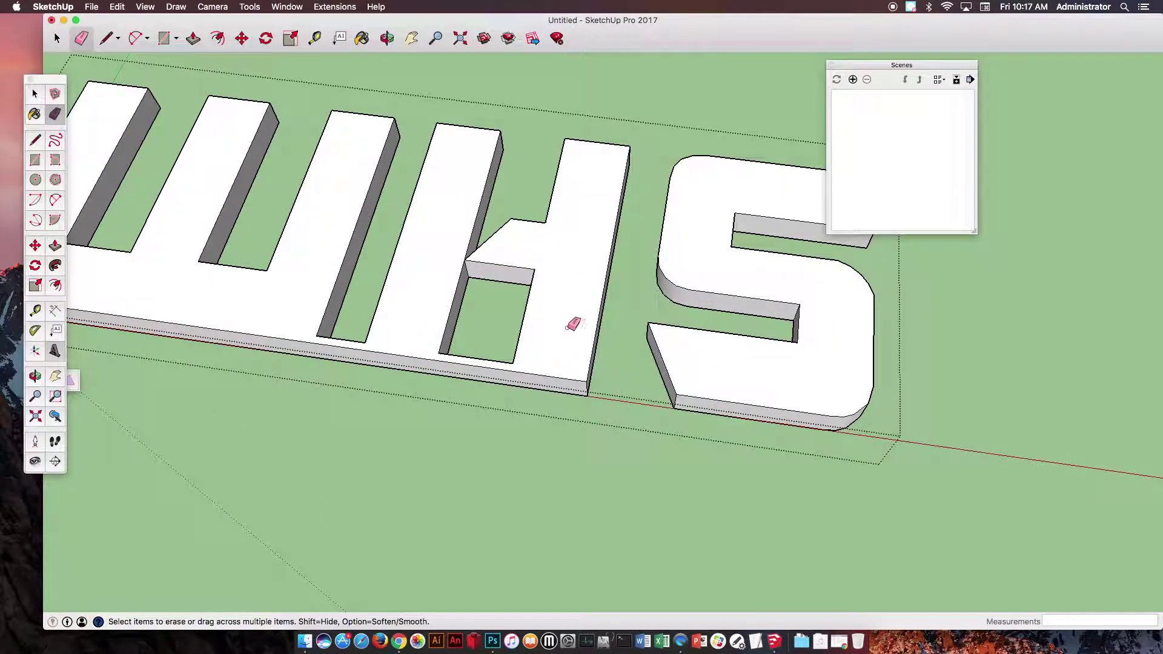
scroll(505, 259, up, 8)
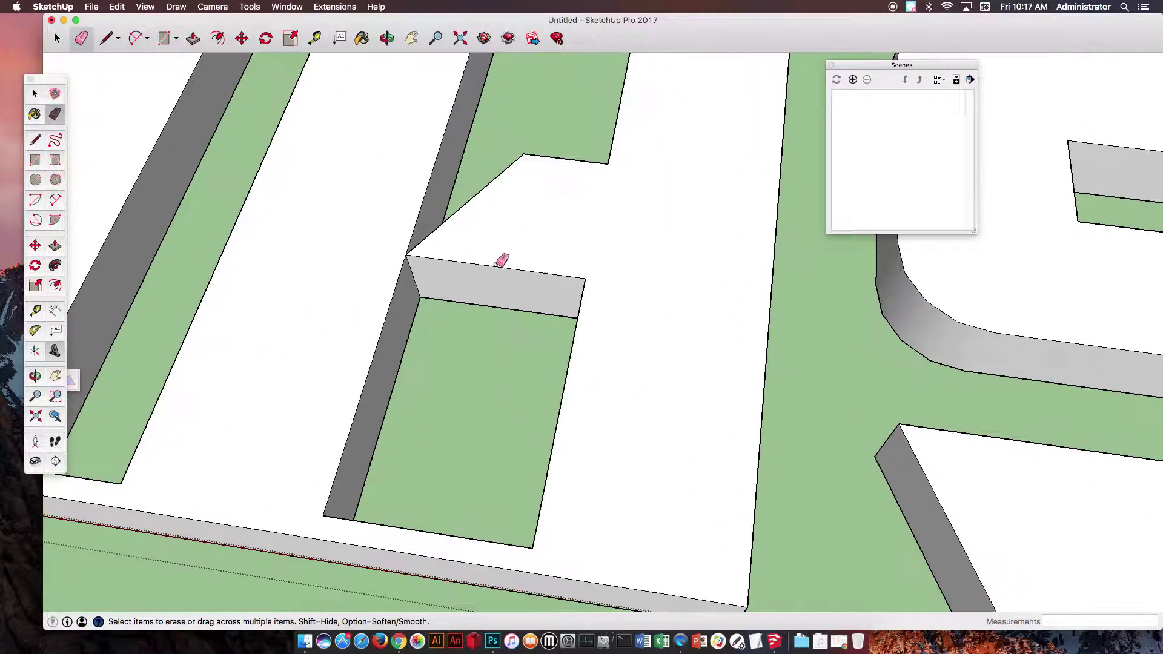
- Pull the wall inside the H's notch out by 1/4"
key(super+2)
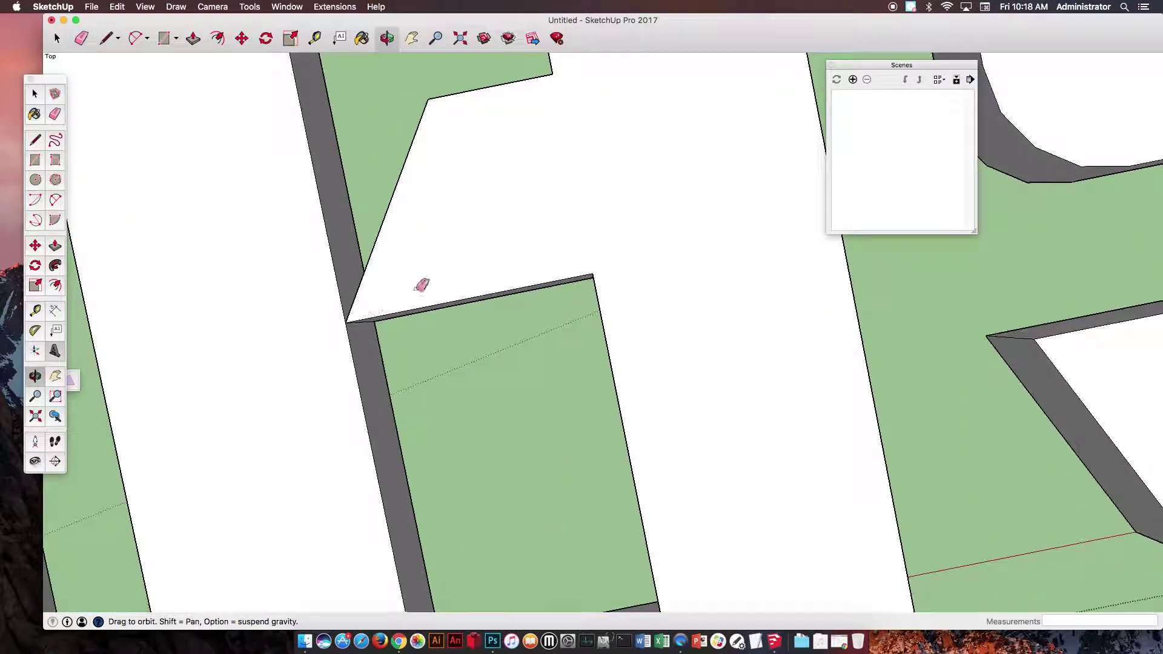
middle_drag(358, 310, 378, 403)
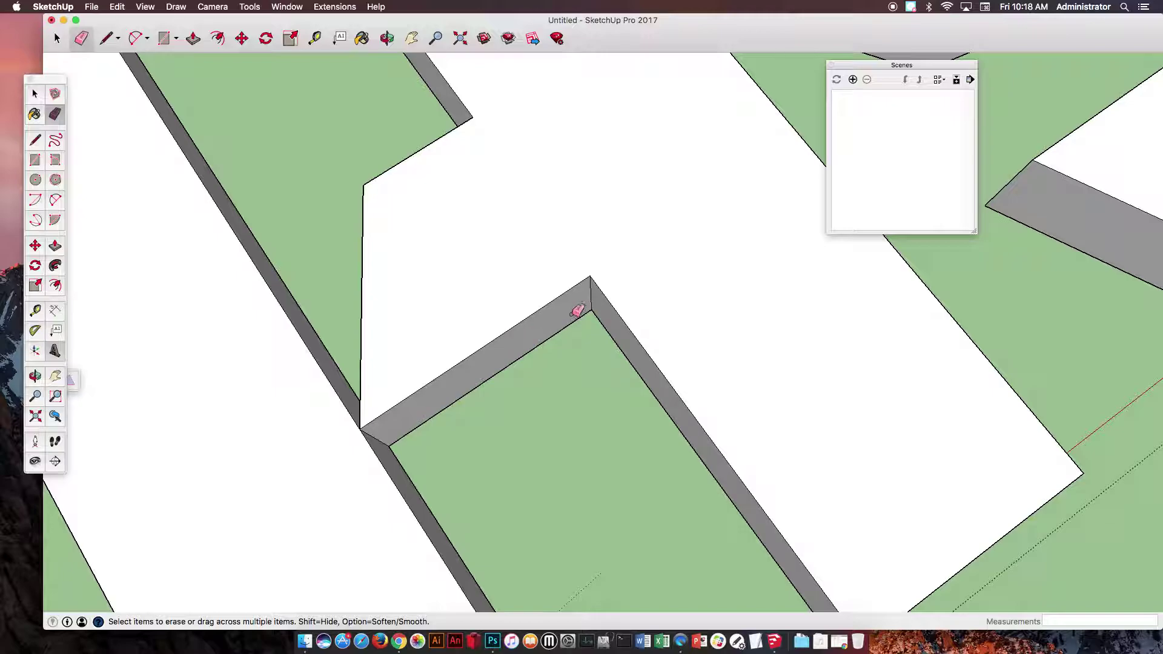
click(55, 247)
drag(475, 372, 489, 400)
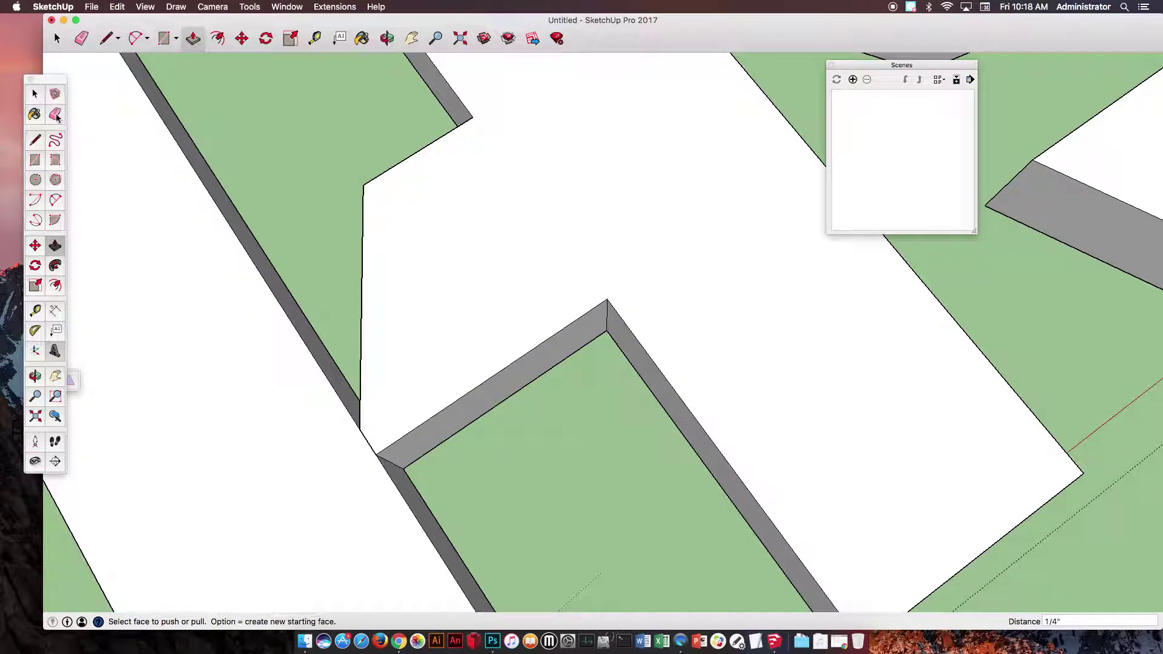
click(55, 114)
- Orbit and zoom out to view the whole WHS lettering
scroll(412, 420, up, 10)
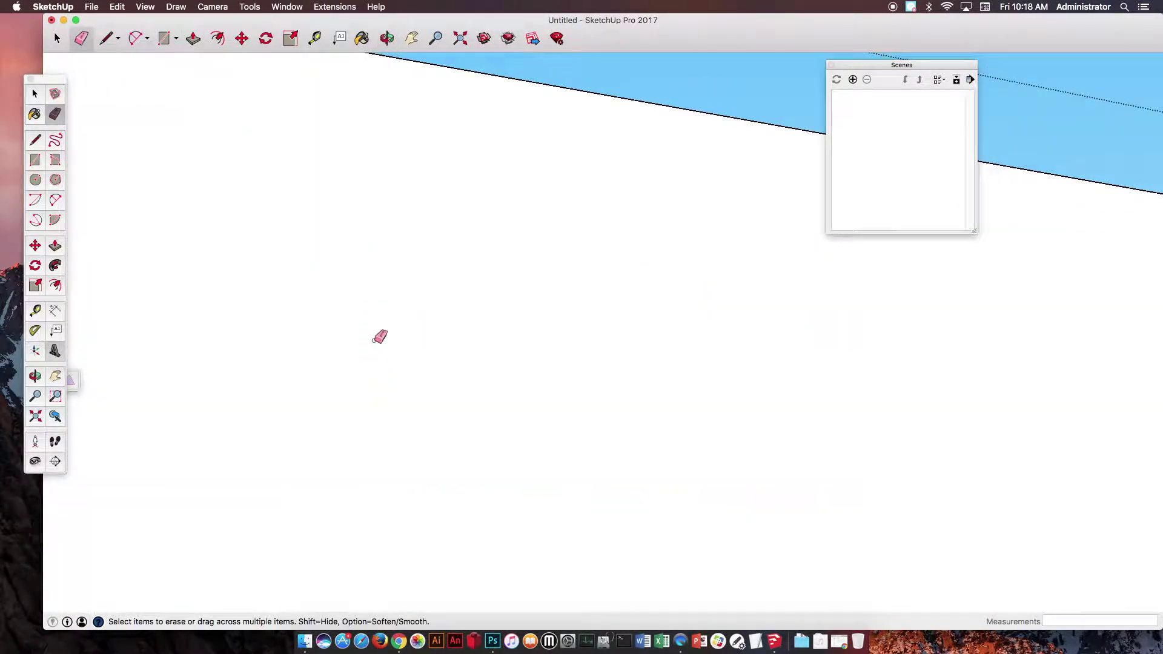
middle_drag(377, 338, 386, 453)
scroll(408, 501, up, 3)
scroll(409, 500, up, 10)
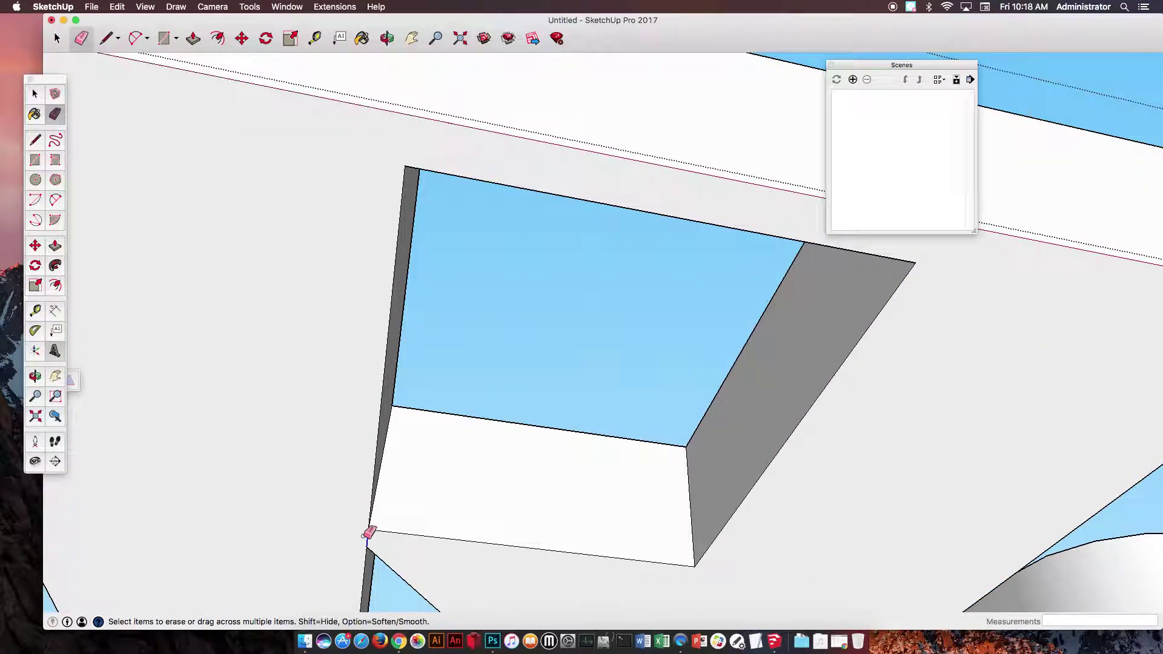
scroll(377, 415, down, 8)
mouse_move(384, 397)
middle_down()
mouse_move(392, 390)
mouse_move(450, 480)
mouse_move(493, 361)
mouse_move(462, 483)
mouse_move(457, 415)
mouse_move(530, 470)
mouse_move(457, 457)
mouse_move(293, 370)
middle_up()
- Draw two edges at the H's lower corner to split off a base face
click(35, 140)
scroll(527, 467, up, 10)
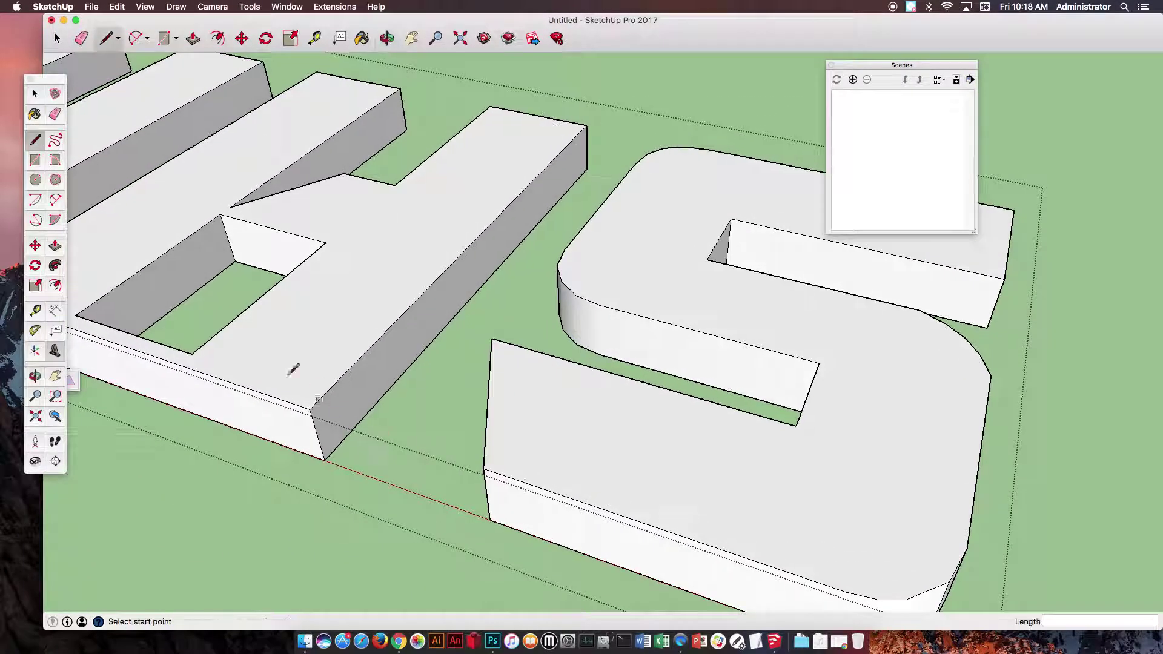
click(193, 353)
click(321, 397)
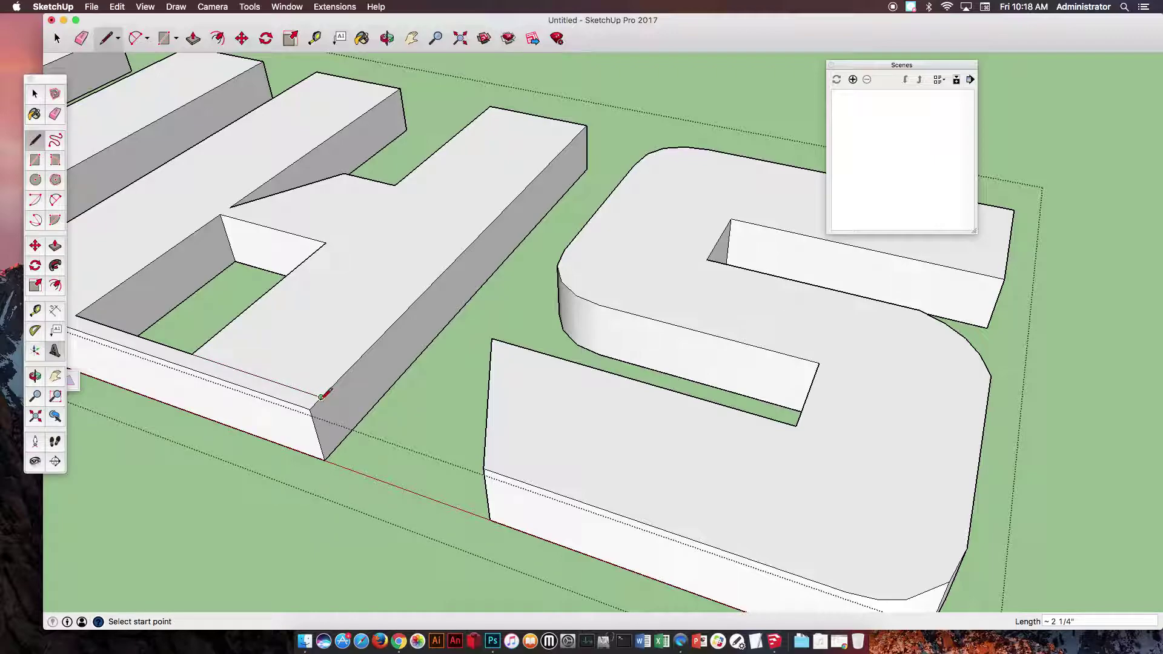
click(321, 397)
click(335, 448)
- Extend the H's corner face along the base toward the S and erase the diagonal notch edge
key(p)
drag(327, 427, 491, 506)
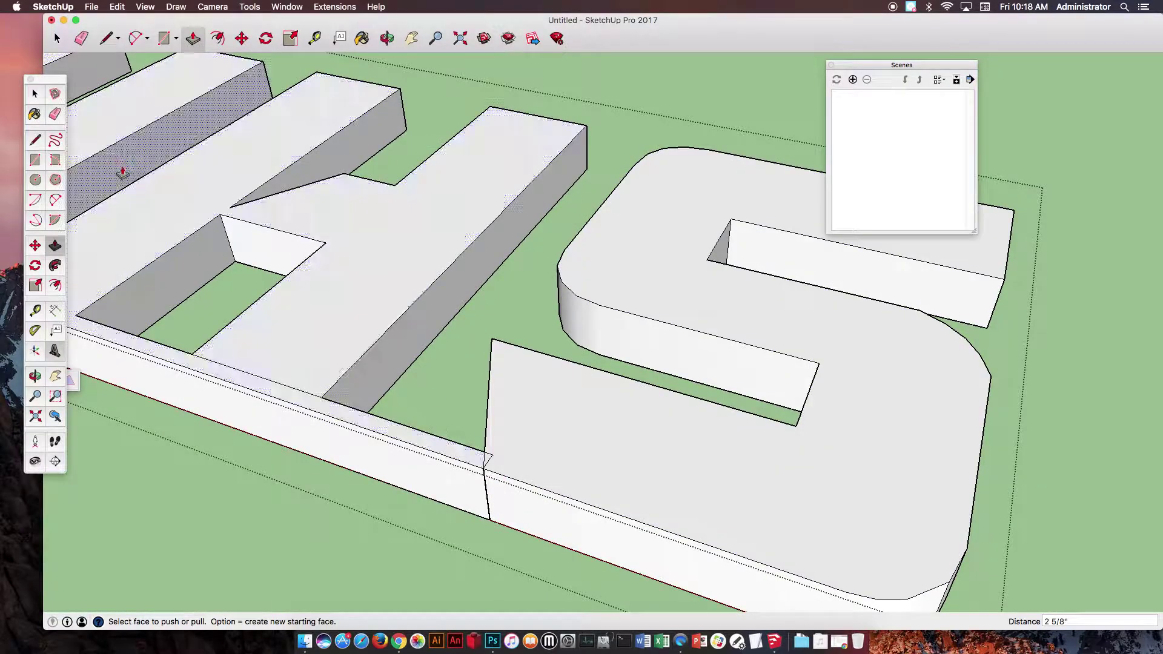
click(57, 112)
middle_drag(512, 450, 623, 494)
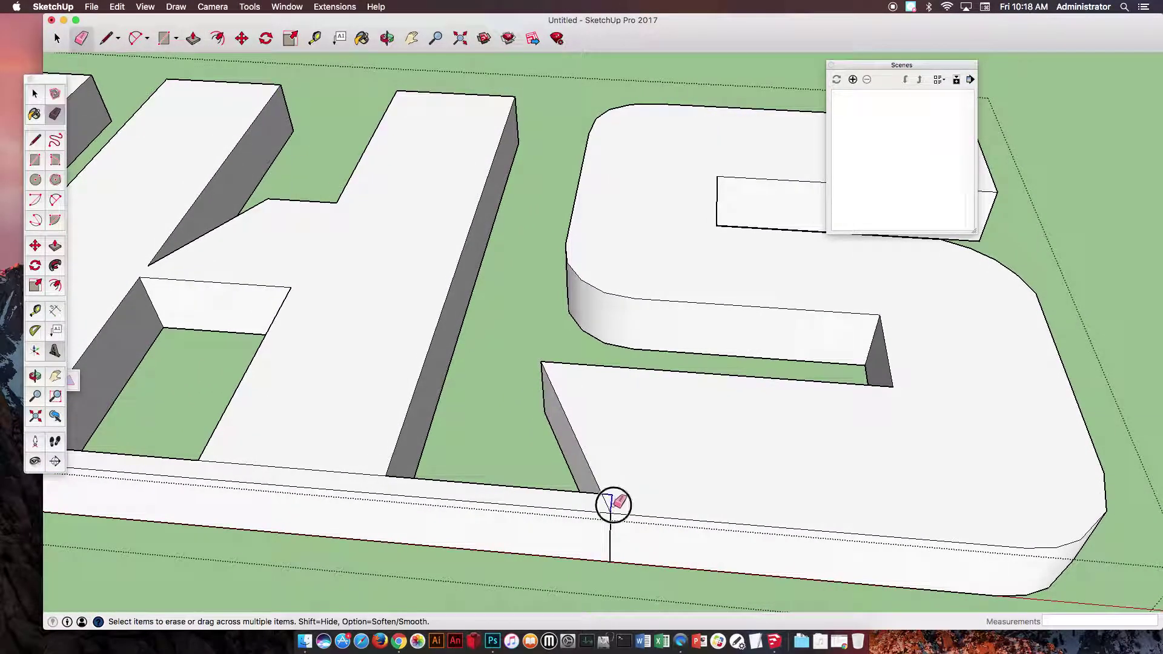
click(607, 503)
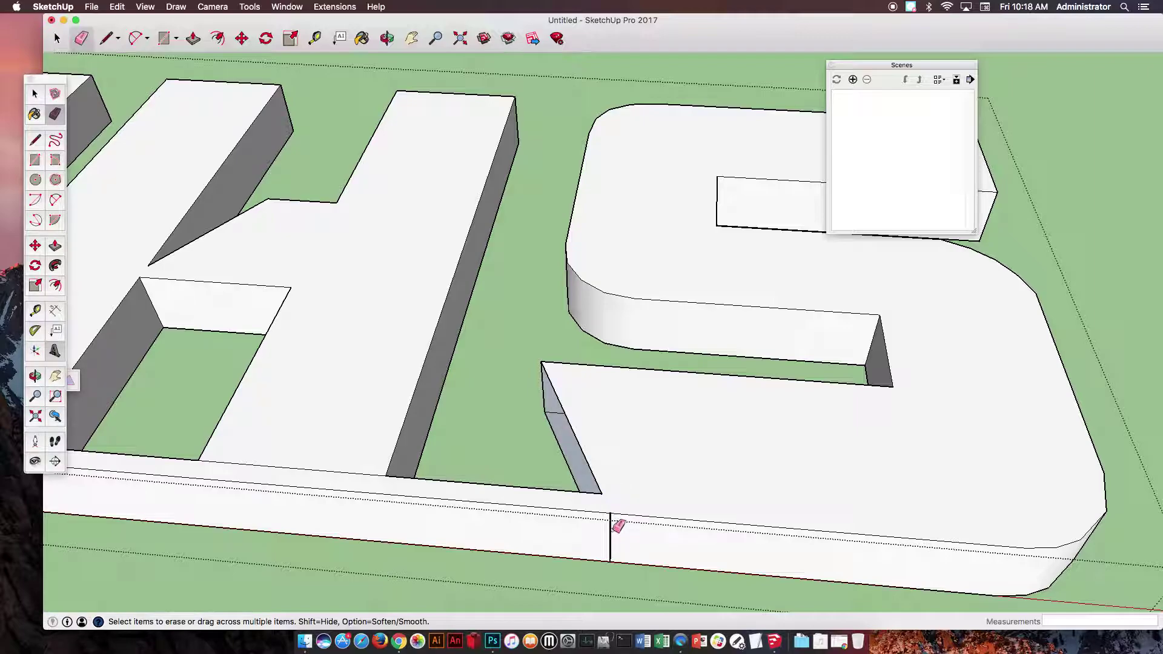
- Move the S's bottom-left corner along the red axis so its end edge is vertical
click(612, 531)
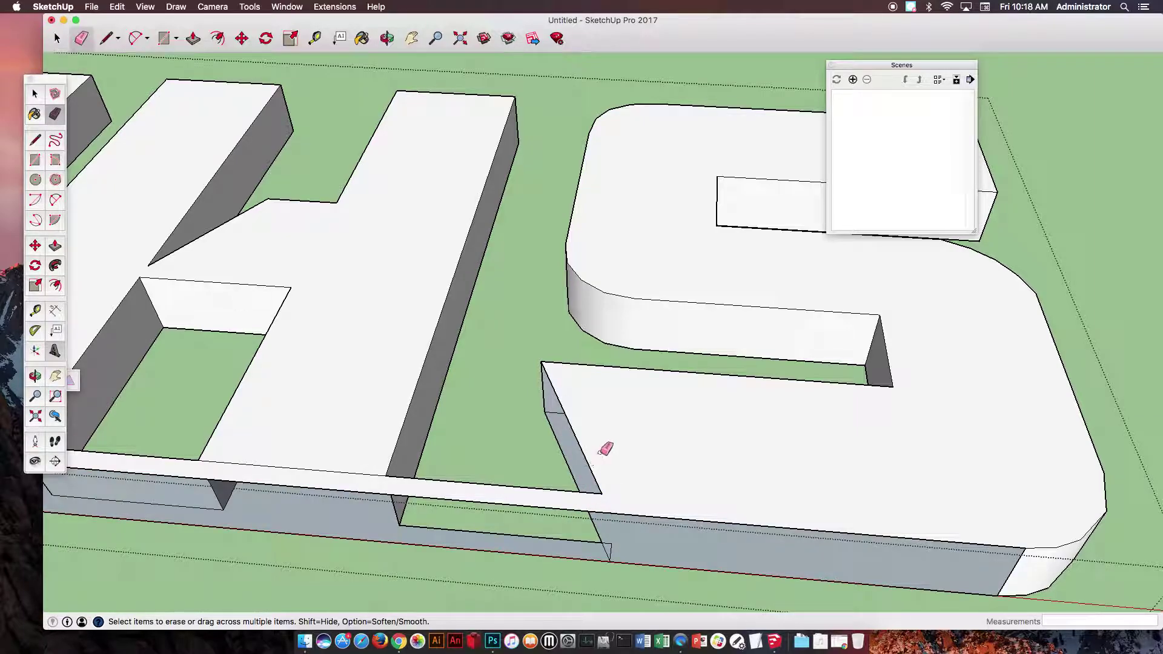
key(super+z)
key(super+z)
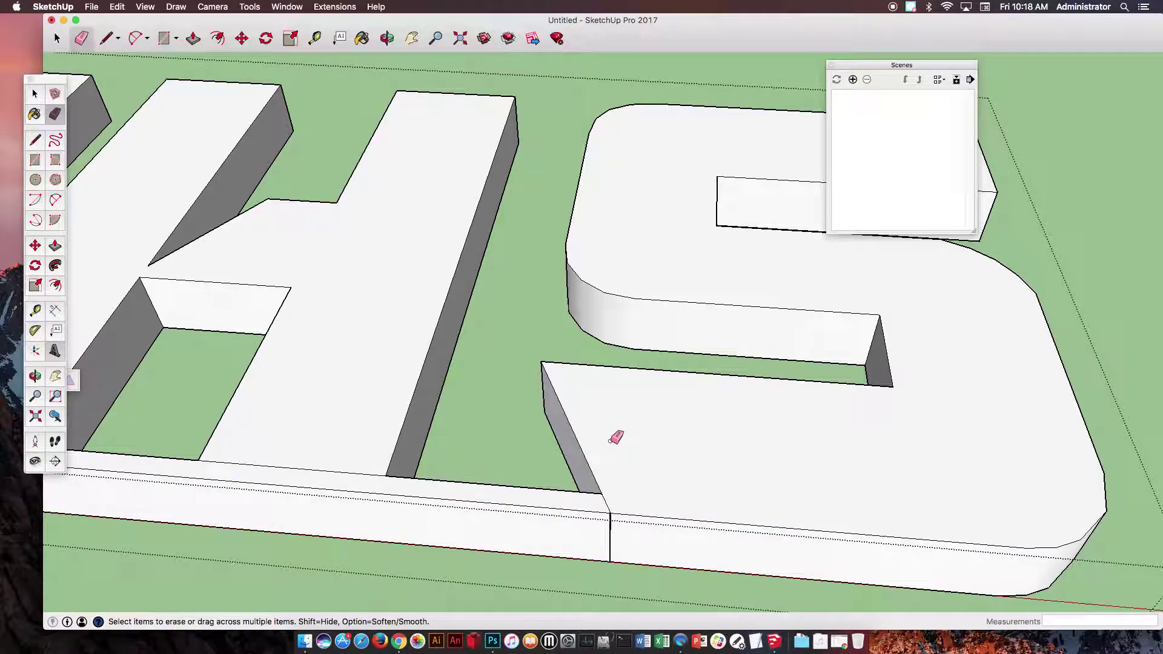
key(super+z)
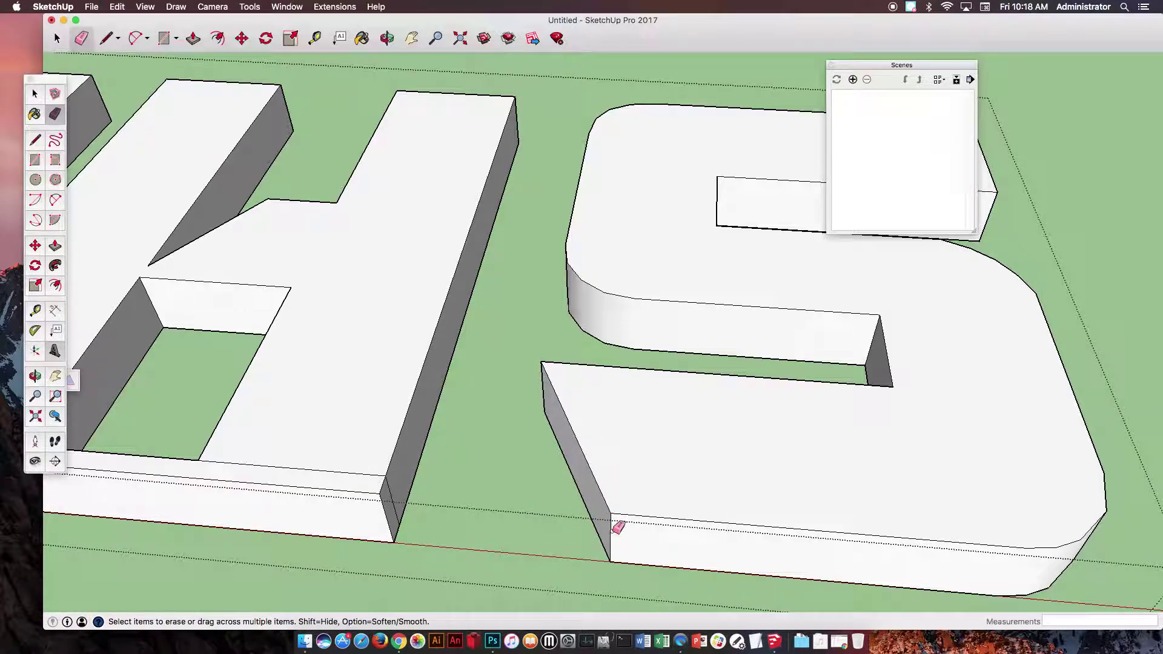
click(34, 96)
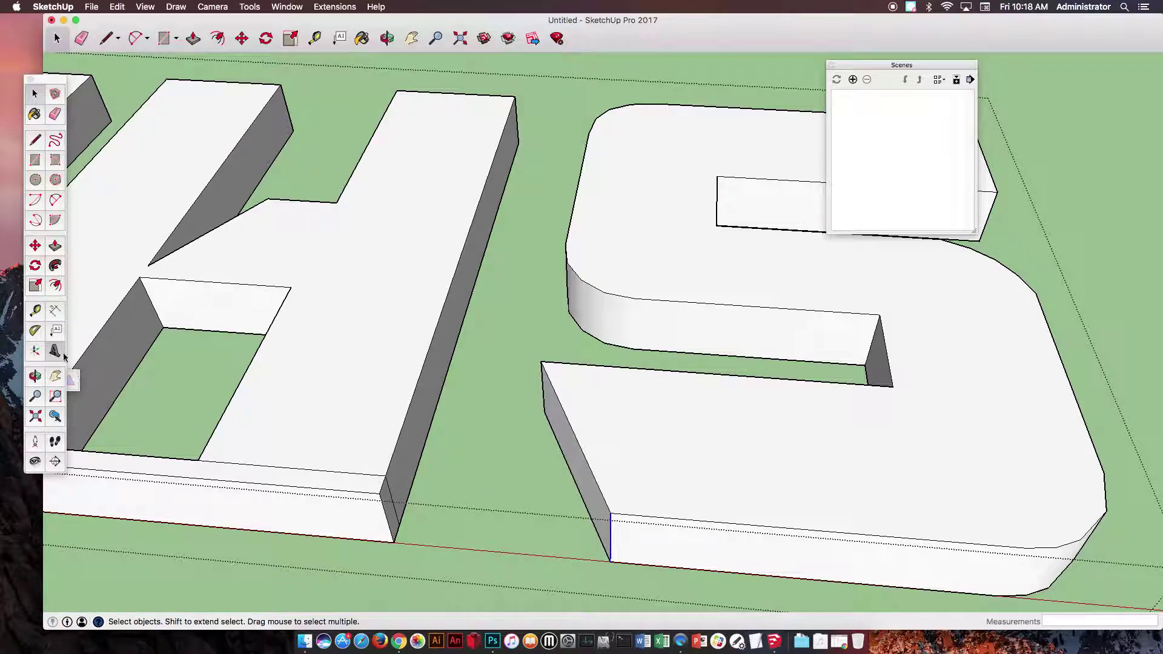
click(34, 246)
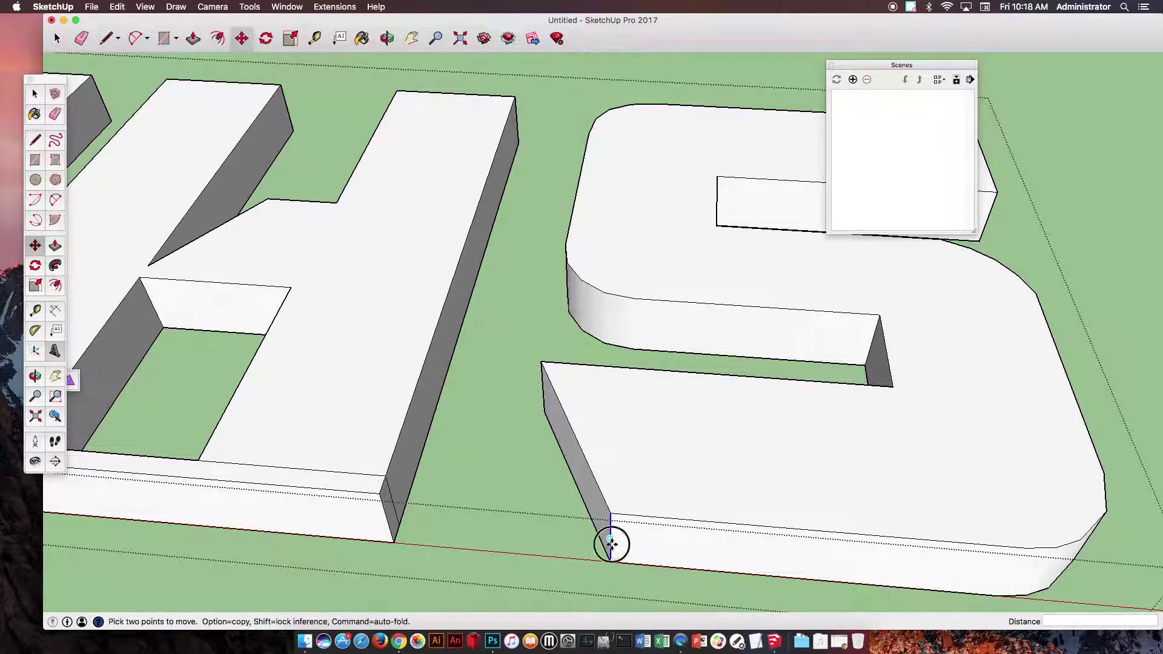
drag(611, 544, 516, 532)
mouse_move(481, 517)
middle_down()
mouse_move(647, 454)
mouse_move(386, 459)
mouse_move(146, 400)
middle_up()
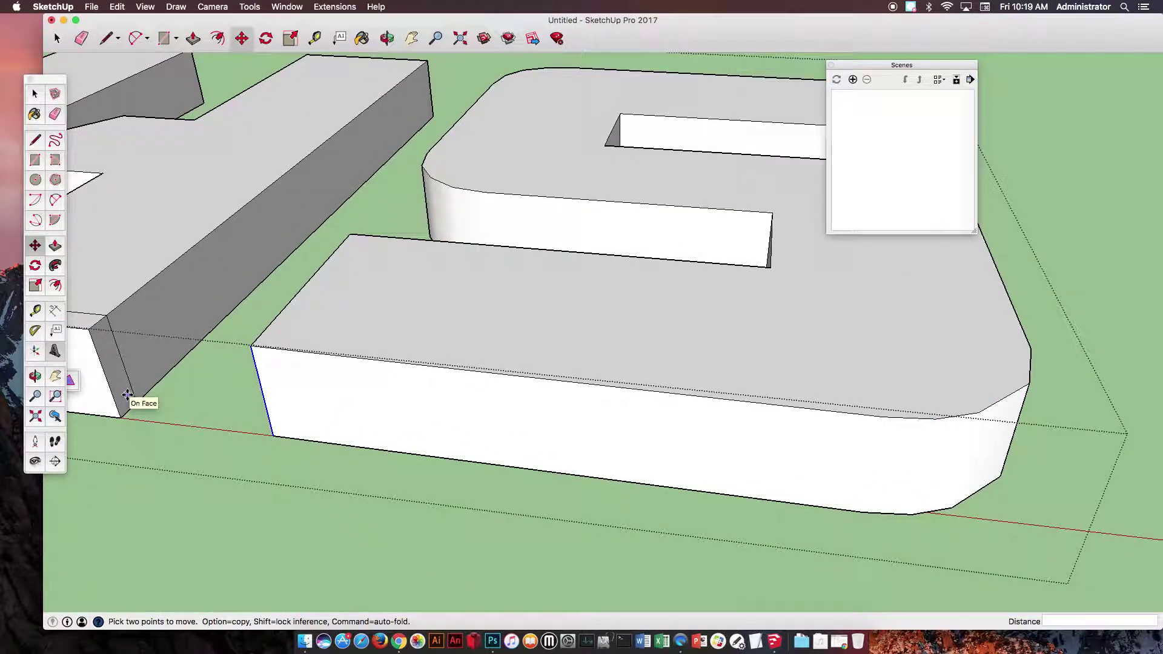
- Pull the S's end face out about 1 1/2" to meet the H's strip
key(p)
drag(127, 395, 258, 335)
middle_drag(257, 334, 433, 411)
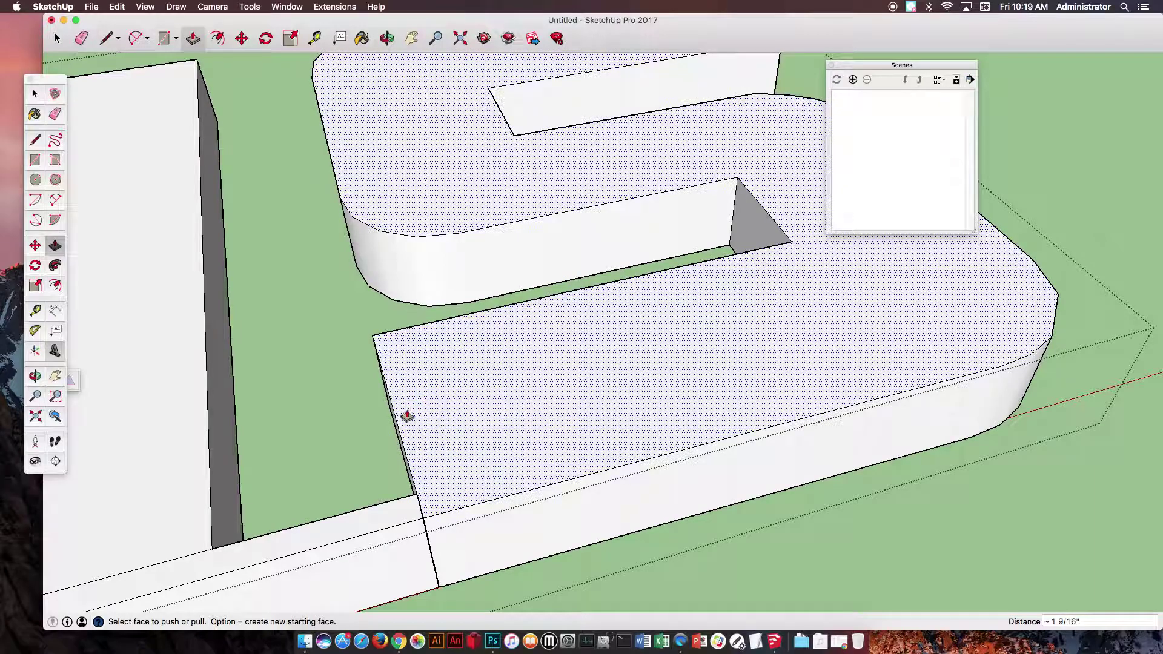
key(e)
click(429, 523)
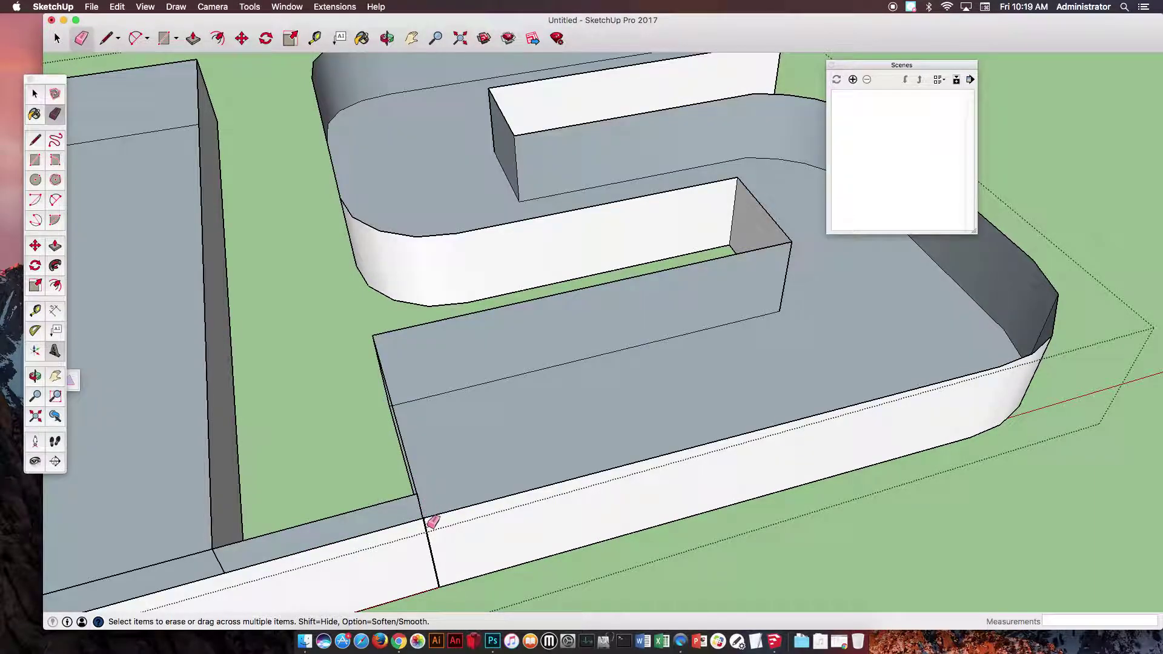
key(super+z)
- Erase the leftover edge along the H's top face
middle_drag(428, 478, 597, 384)
middle_drag(552, 471, 431, 501)
scroll(418, 494, down, 5)
drag(364, 526, 349, 526)
scroll(406, 424, down, 5)
middle_drag(403, 429, 303, 527)
scroll(321, 460, up, 2)
- Draw a small rectangle on the base's side beneath the H
scroll(327, 428, up, 2)
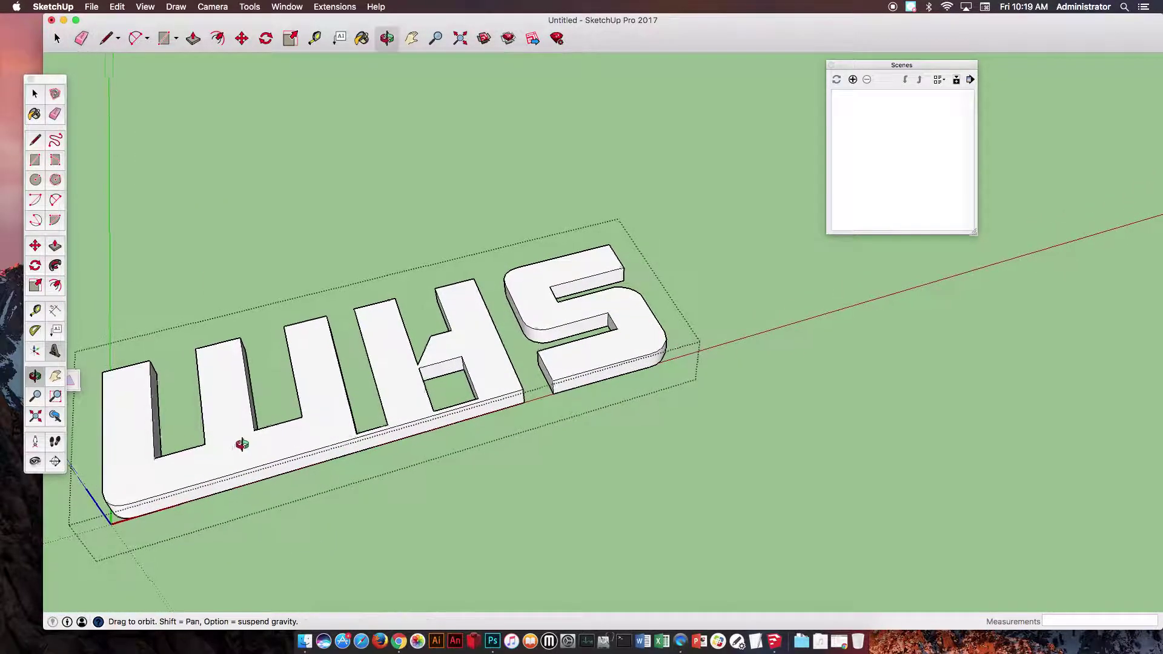
drag(244, 444, 254, 450)
key(e)
click(36, 159)
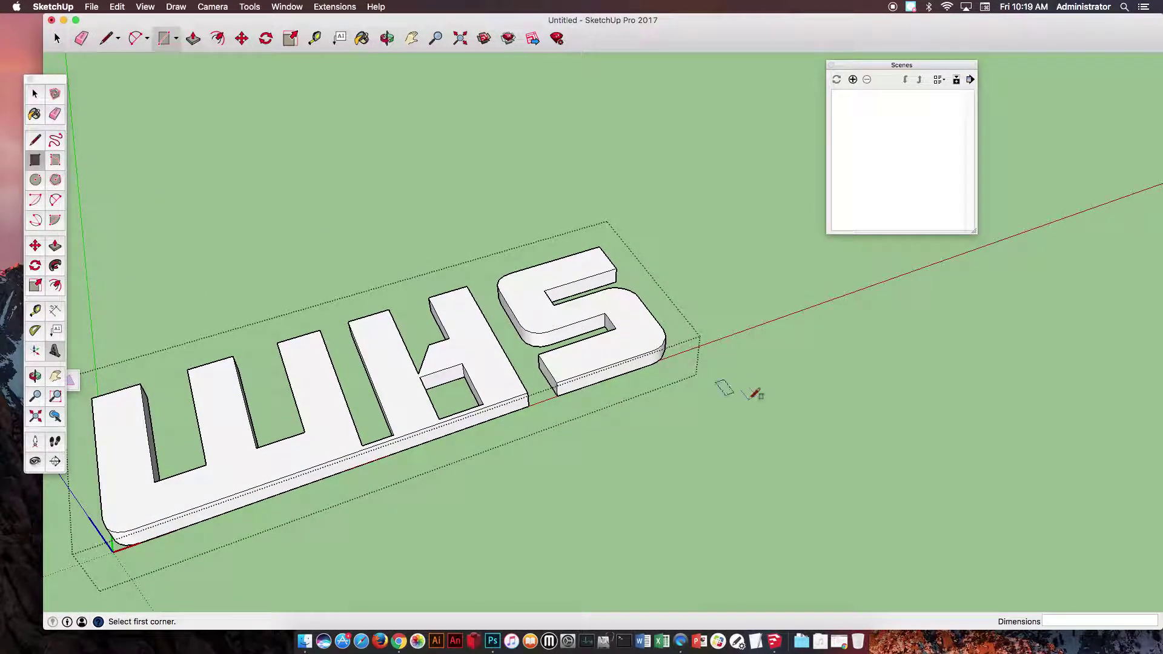
scroll(470, 422, up, 6)
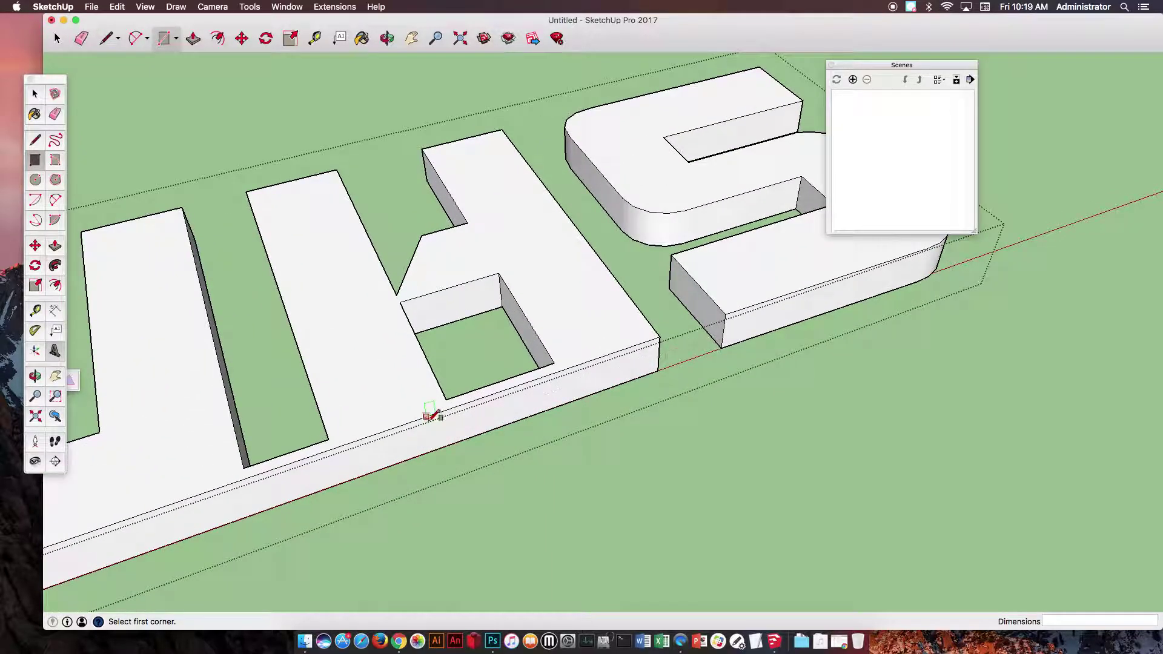
click(441, 416)
click(464, 439)
- Extrude the rectangle 3/16" into a tab, close its top edge, and inspect it
key(p)
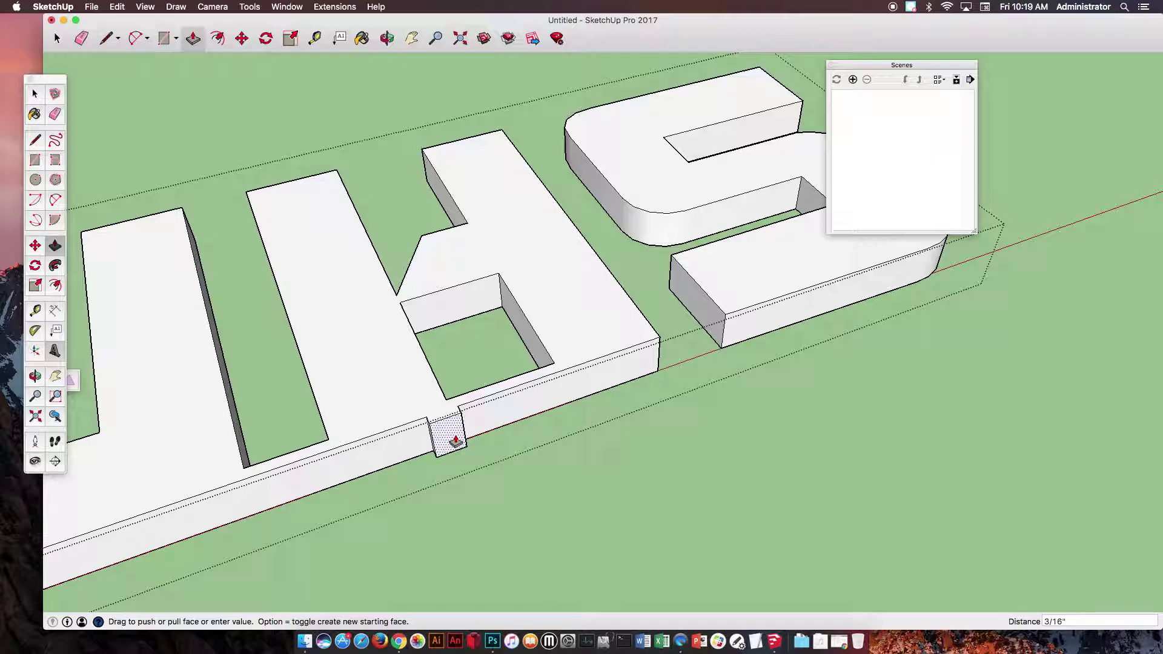
click(455, 434)
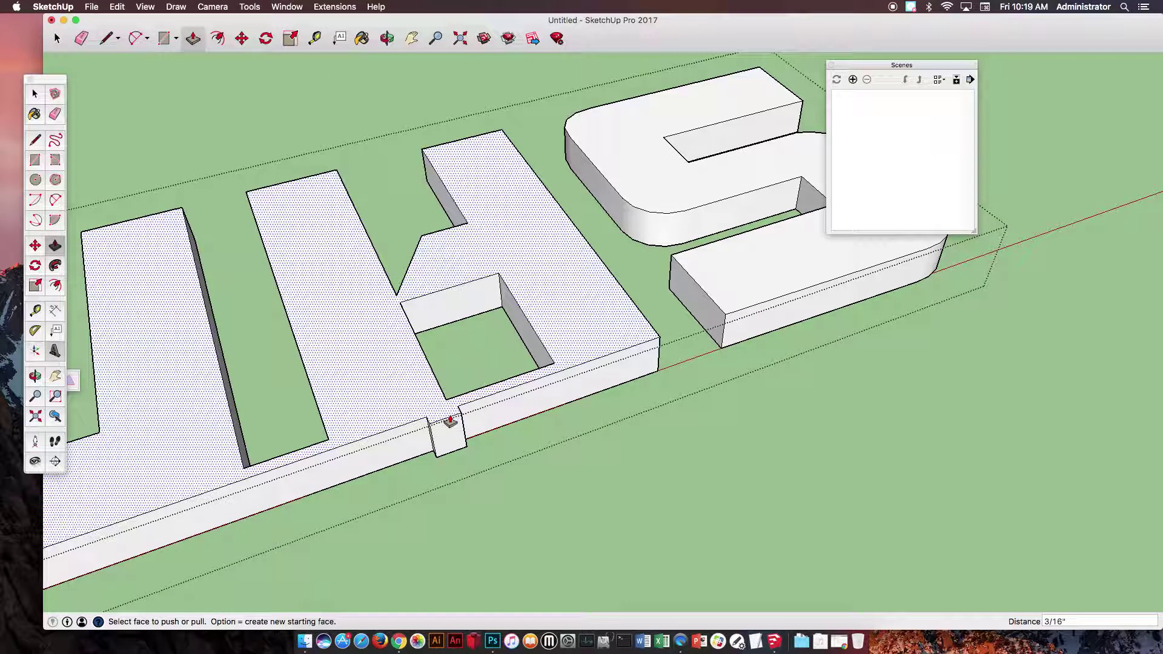
click(35, 145)
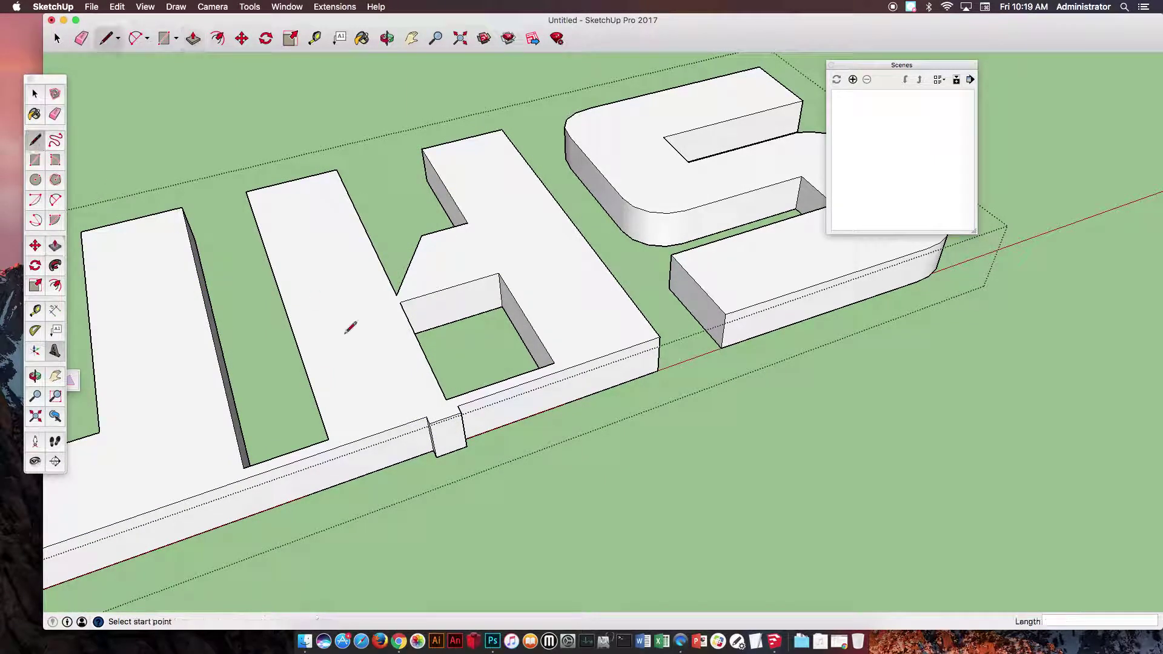
click(459, 410)
middle_drag(498, 425, 448, 72)
shift+middle_drag(445, 194, 445, 287)
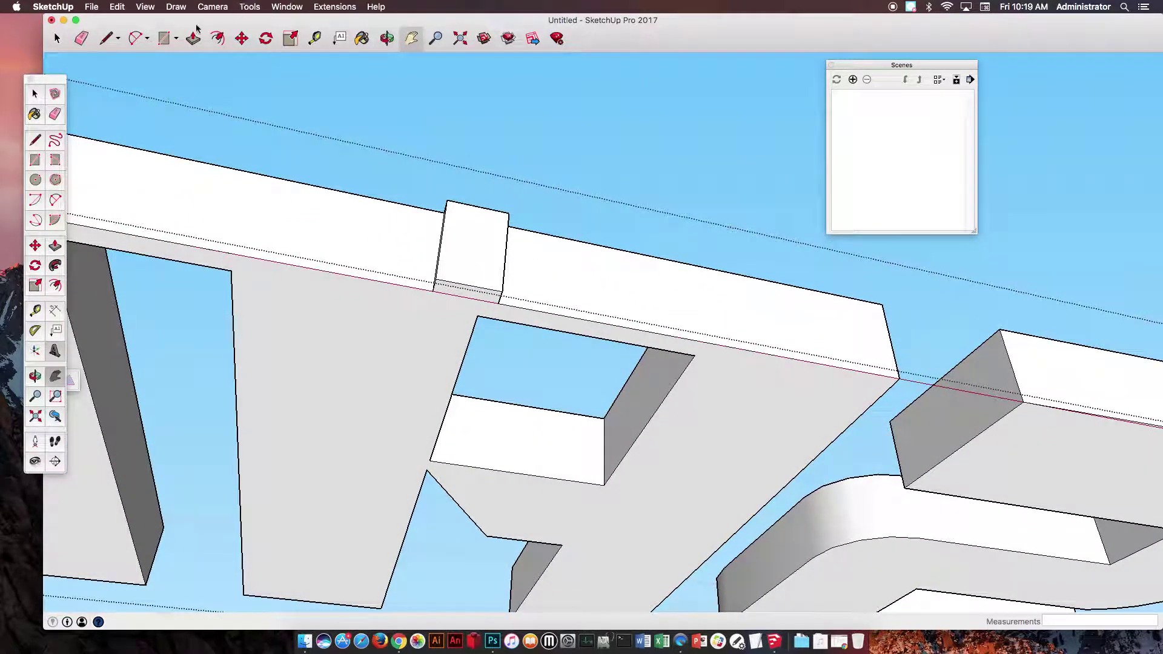
- Push the small box's bottom face downward and raise its top face slightly
click(97, 38)
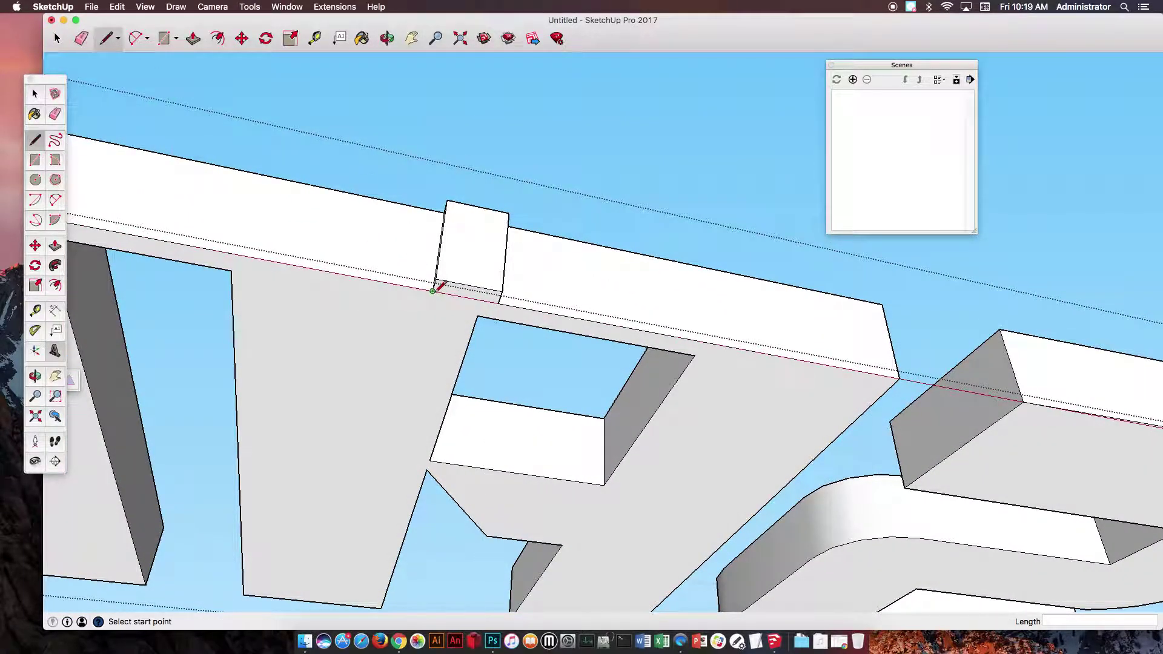
key(p)
click(488, 299)
middle_drag(488, 306, 517, 348)
click(428, 118)
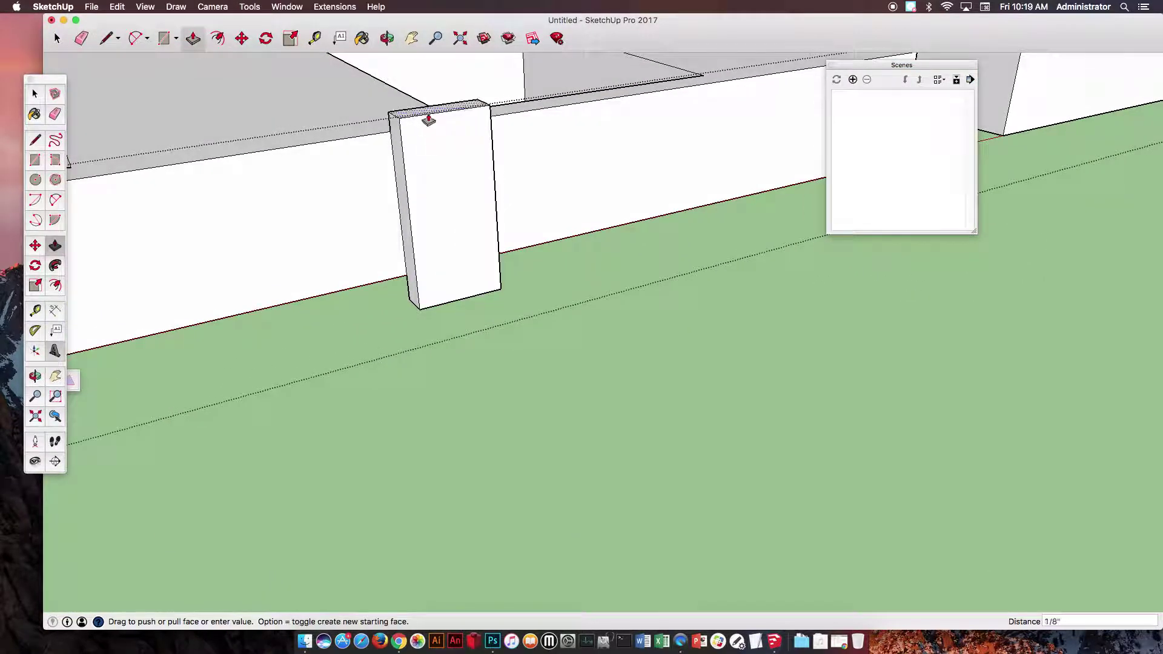
click(429, 110)
- Pull the box's side out 15/16 inch and extend its end along the base past the letters
click(396, 130)
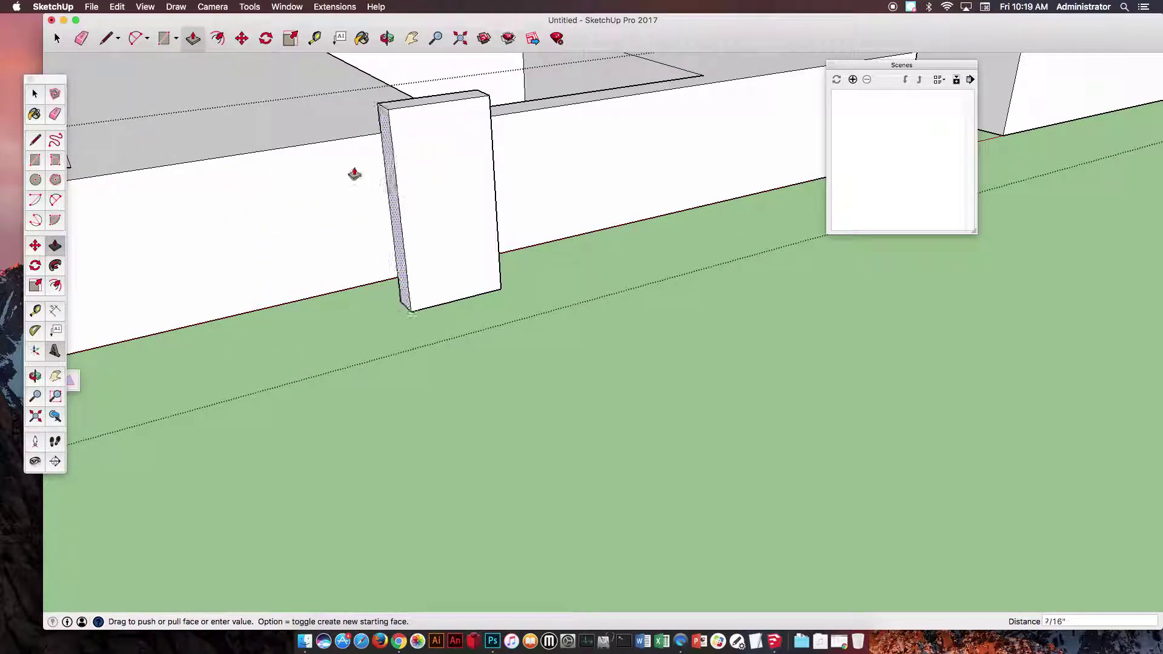
click(252, 190)
scroll(285, 203, down, 10)
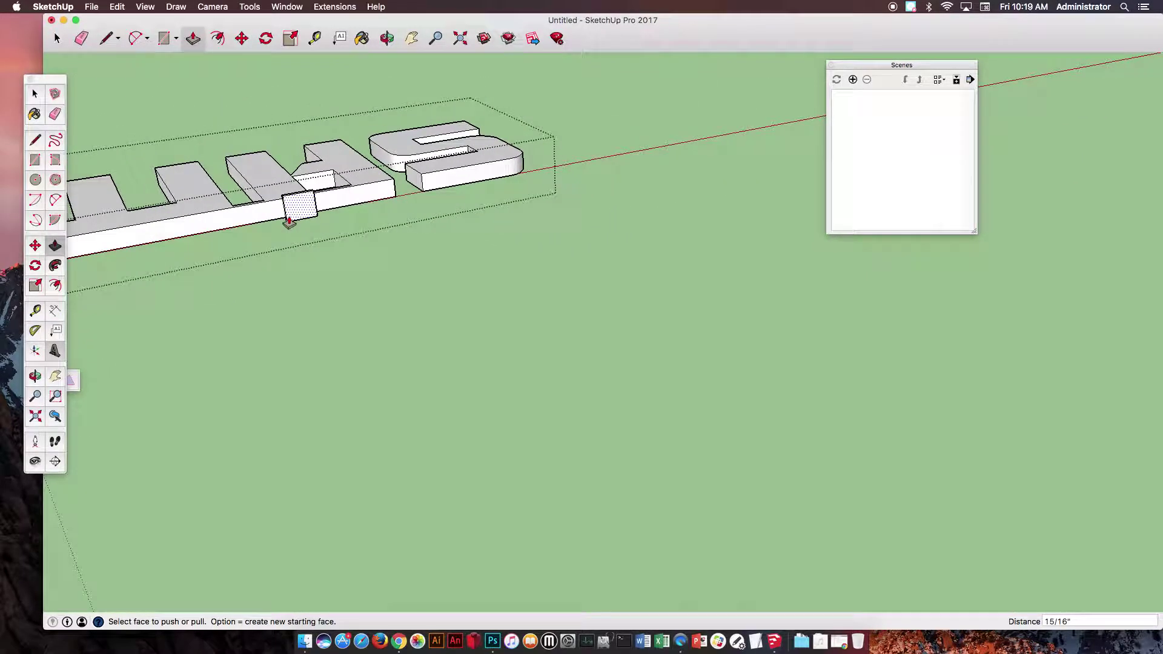
middle_drag(288, 221, 470, 233)
click(445, 238)
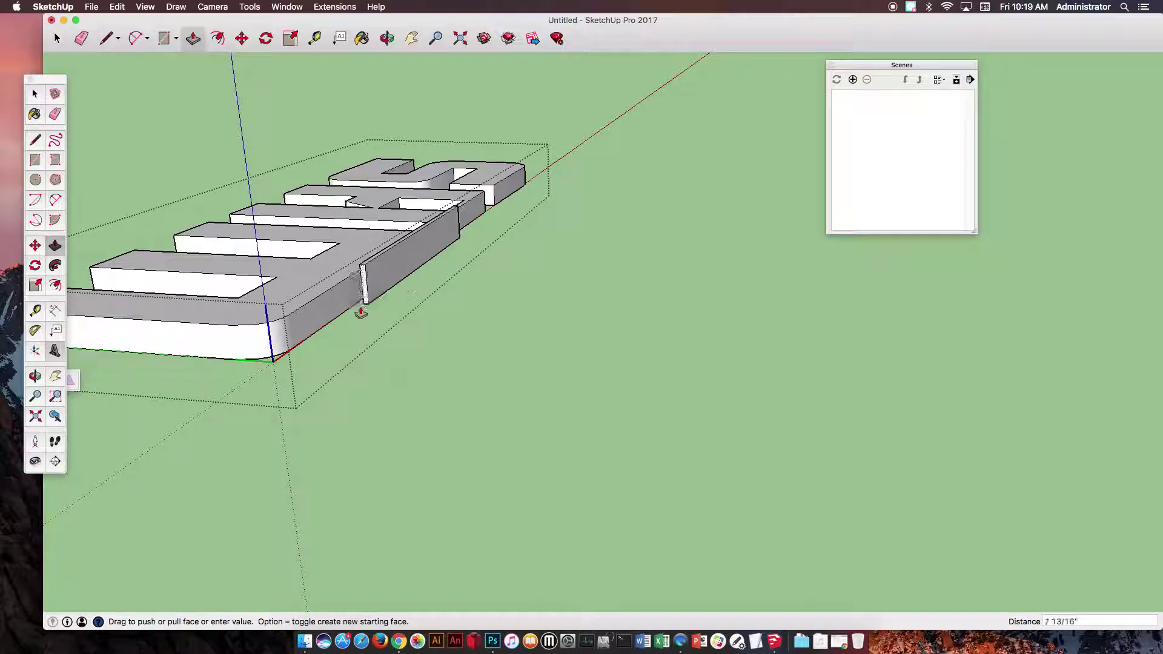
click(287, 347)
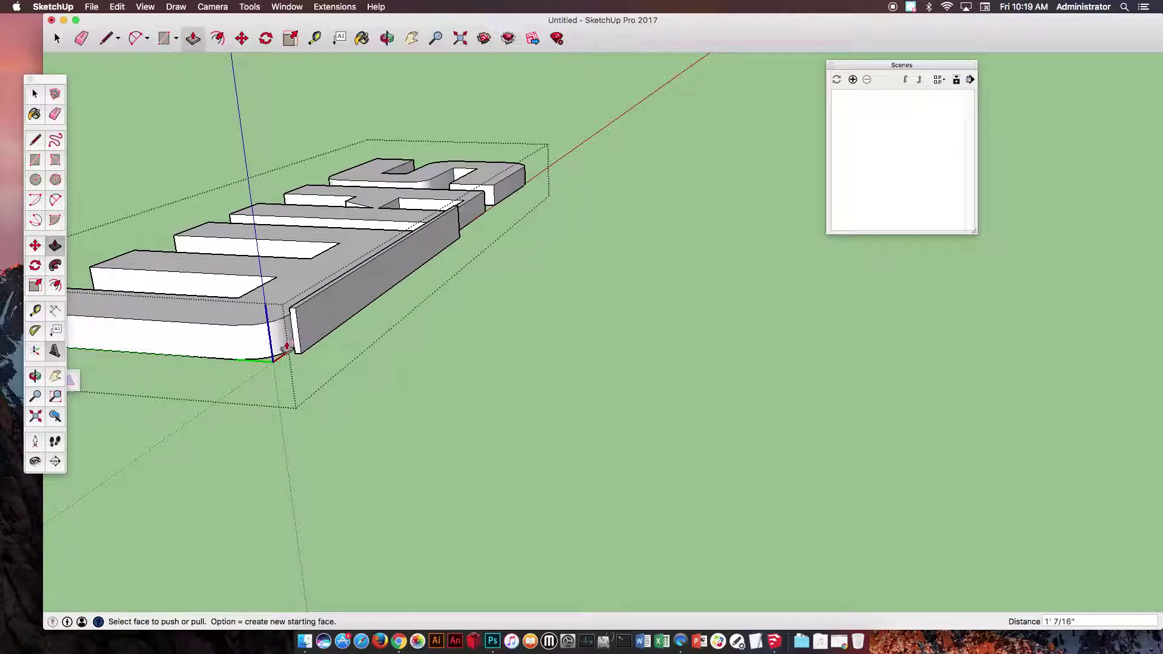
click(292, 337)
click(255, 355)
- Extend the strip's other end so it runs the full length of the base
key(o)
middle_drag(451, 247, 425, 163)
key(p)
click(426, 160)
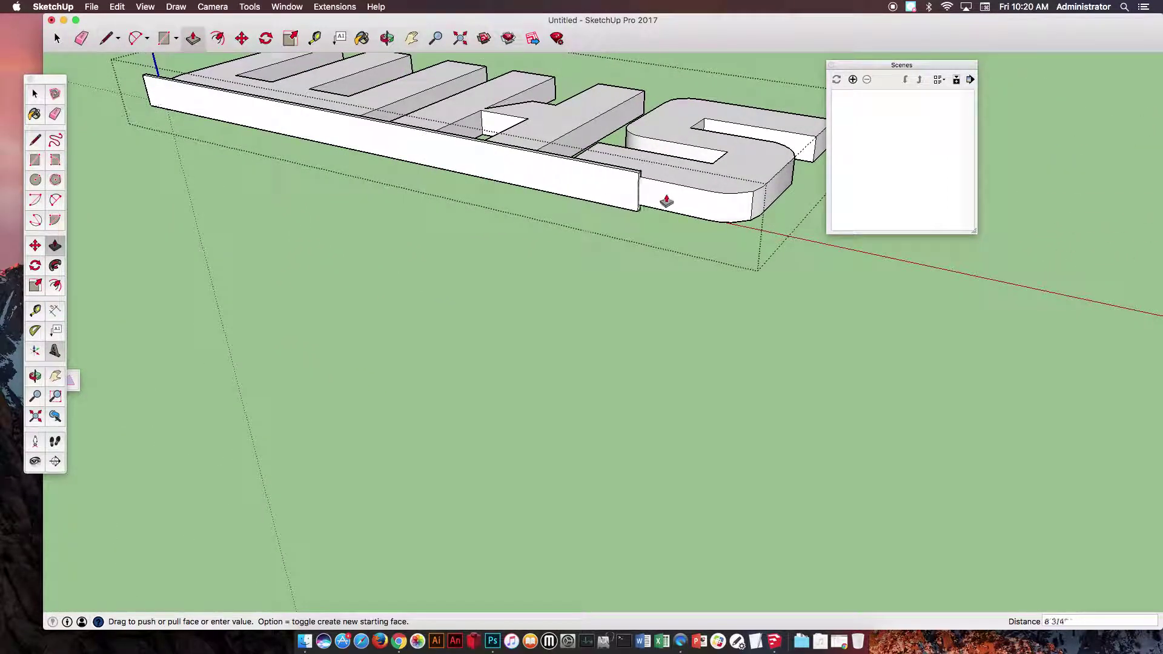
click(762, 220)
middle_drag(757, 220, 496, 148)
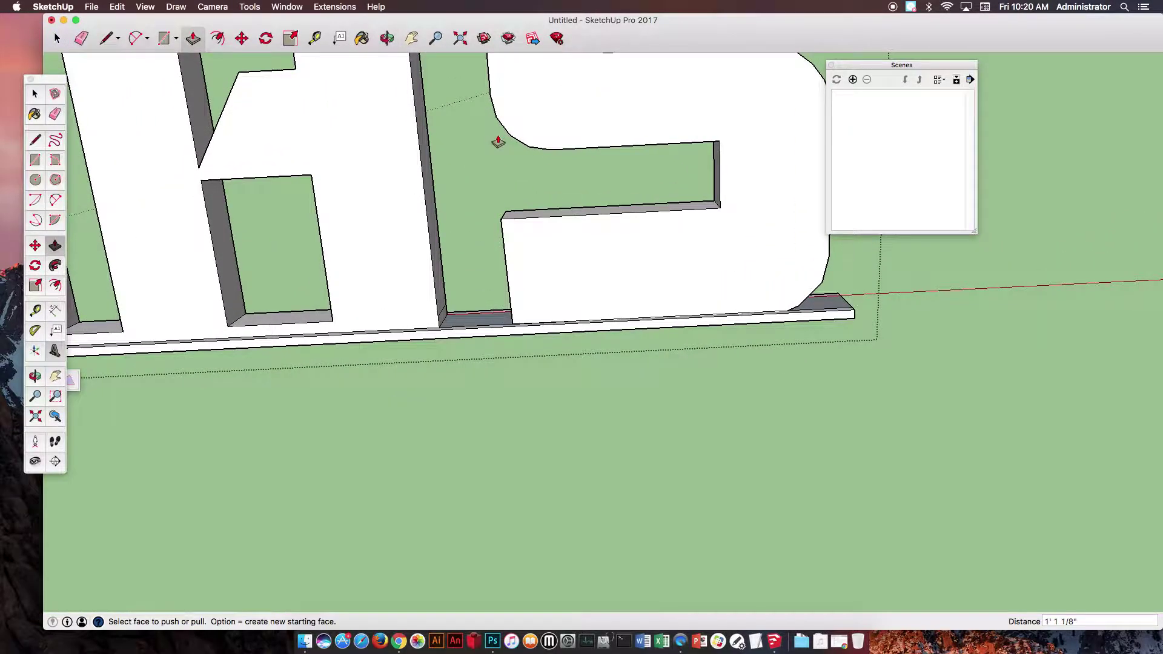
- Orbit, zoom out and pan so the whole WHS lettering, base and ledge are centred in view
scroll(498, 139, up, 6)
scroll(496, 159, down, 5)
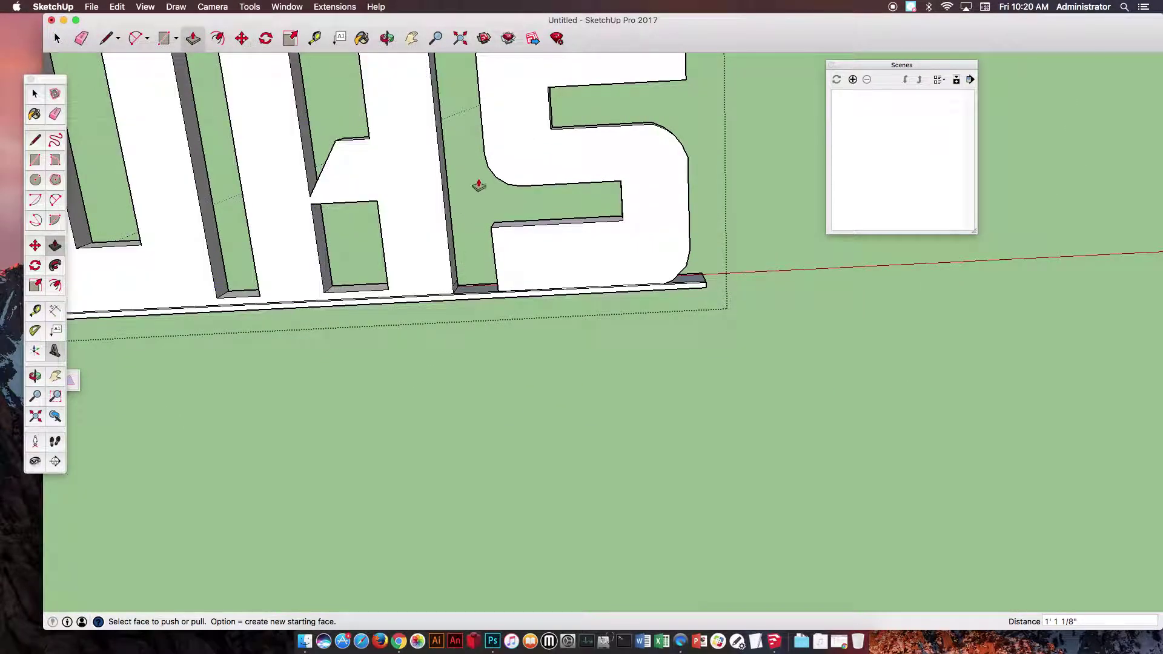
middle_drag(468, 105, 514, 287)
middle_drag(502, 418, 400, 400)
scroll(384, 380, down, 3)
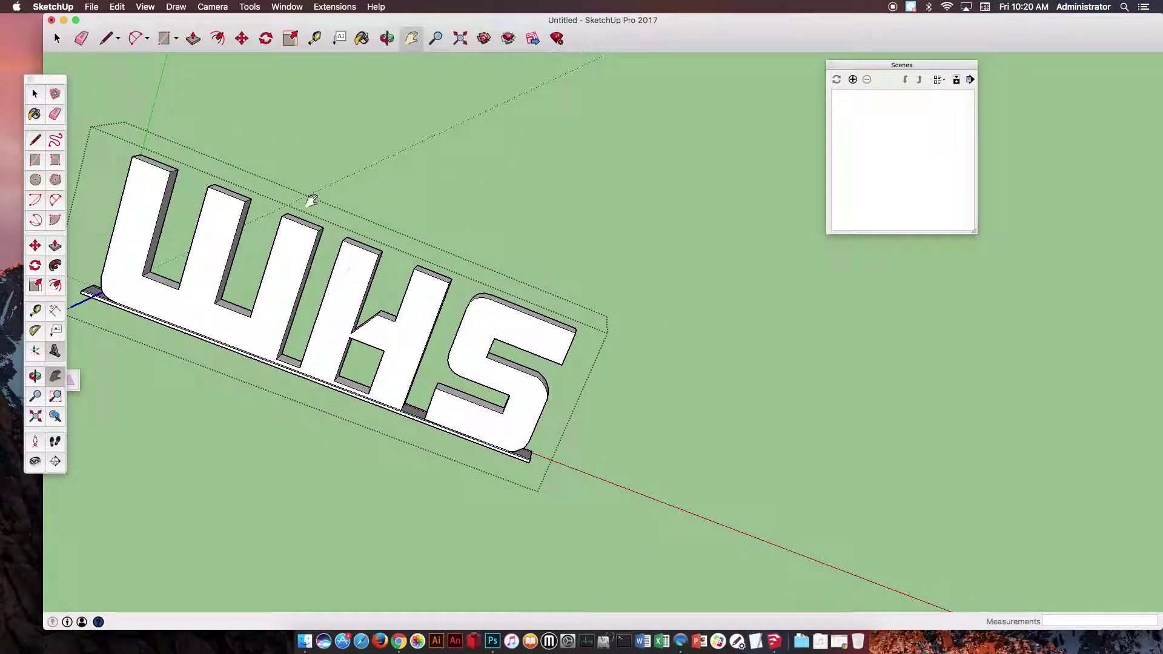
shift+middle_drag(276, 210, 395, 221)
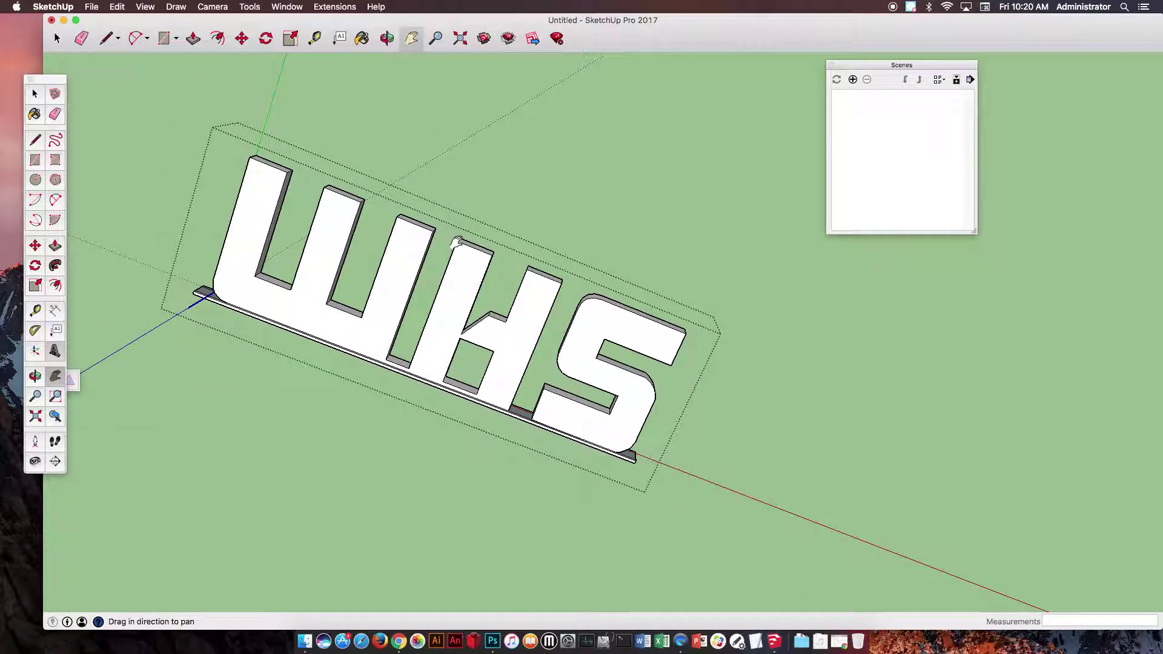
drag(451, 236, 272, 189)
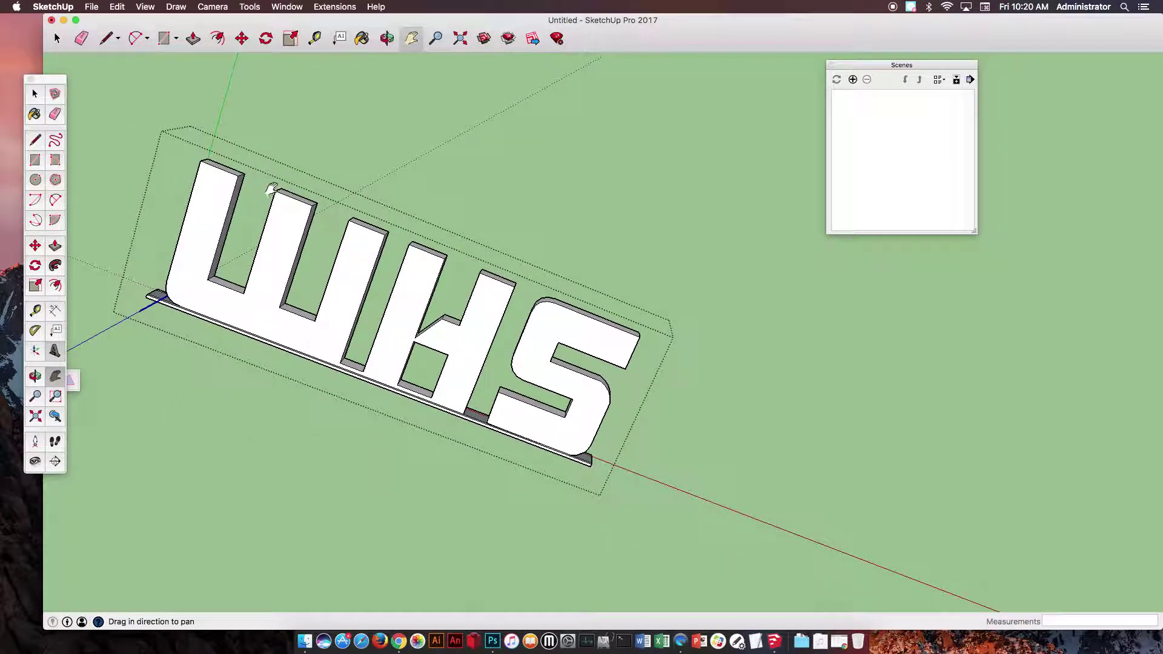
- Create 3D text reading 'library' and place it to the right of the WHS lettering
click(55, 351)
drag(590, 162, 488, 166)
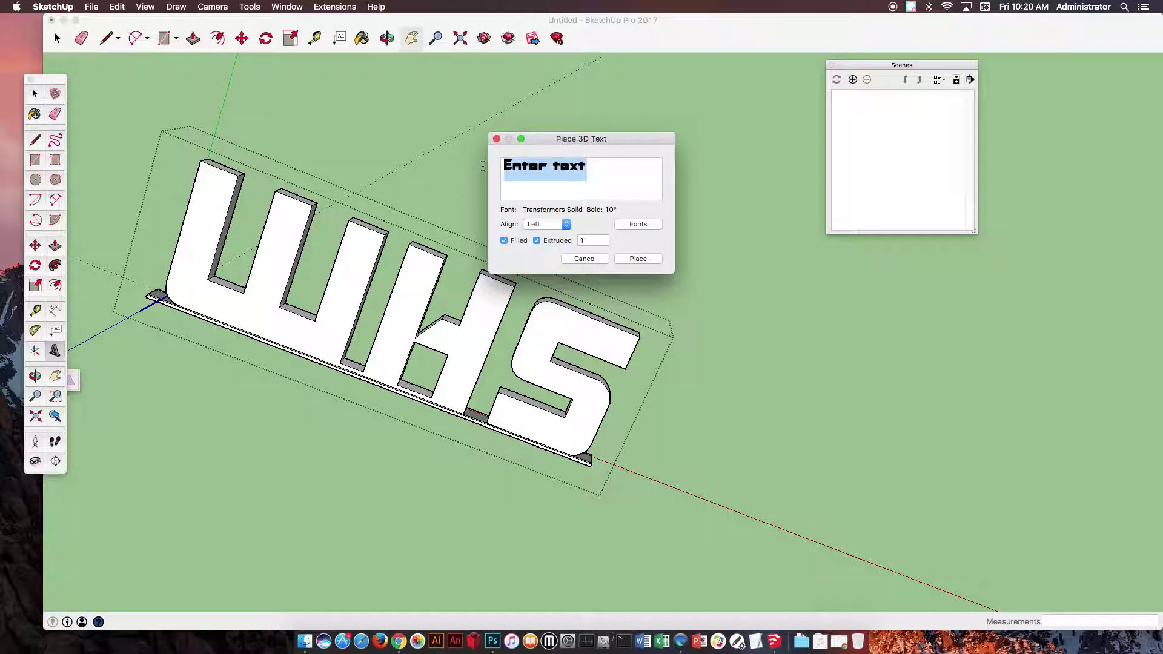
text(library)
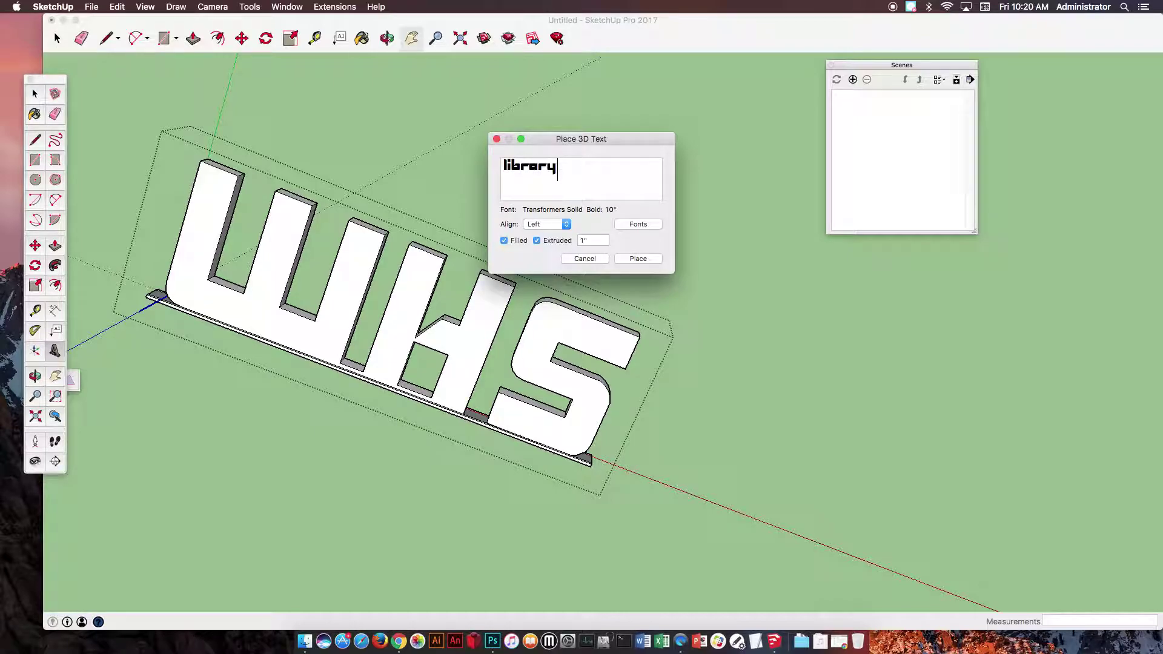
click(638, 259)
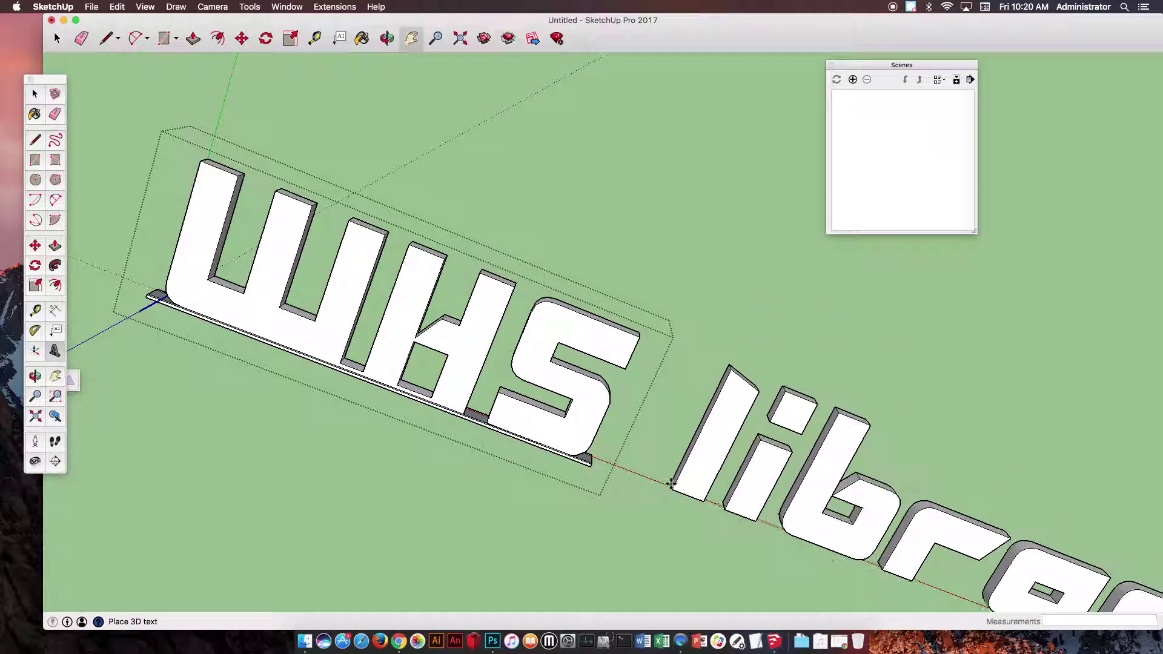
middle_drag(669, 484, 860, 430)
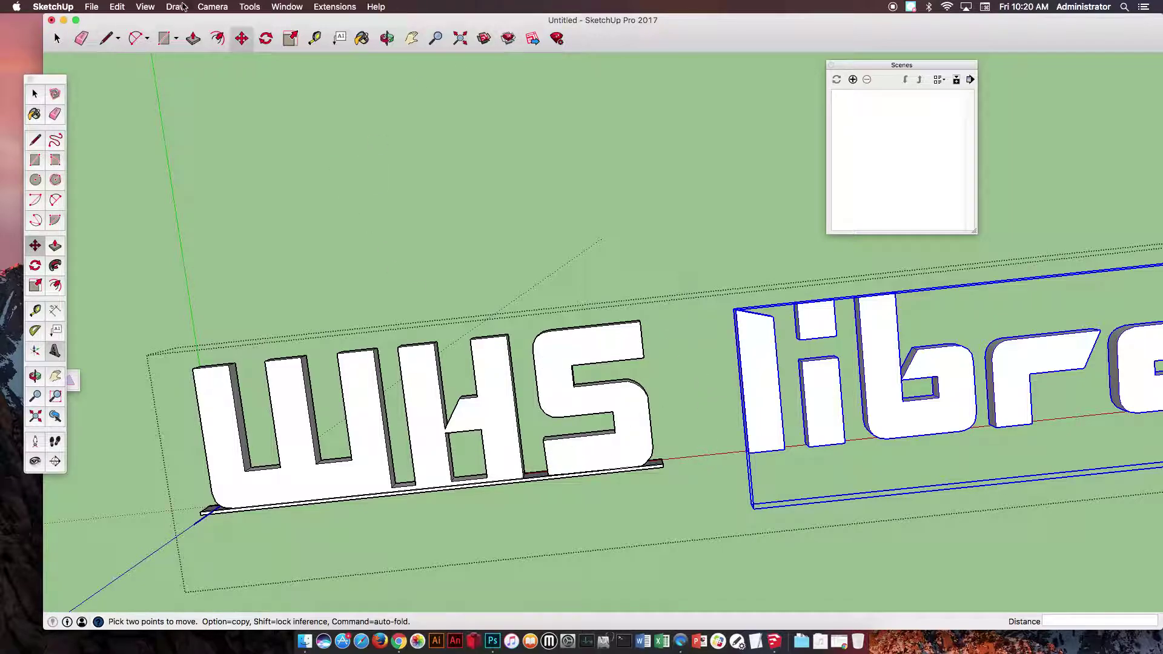
- Open the File menu and close it without choosing a command
click(92, 7)
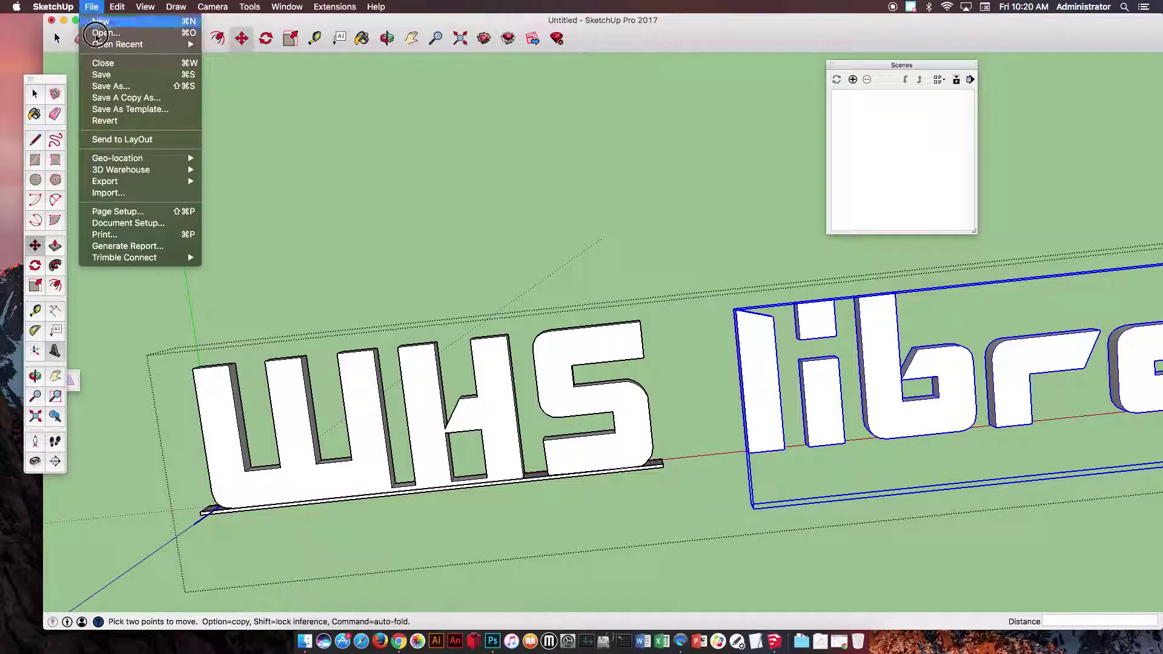
mouse_move(135, 181)
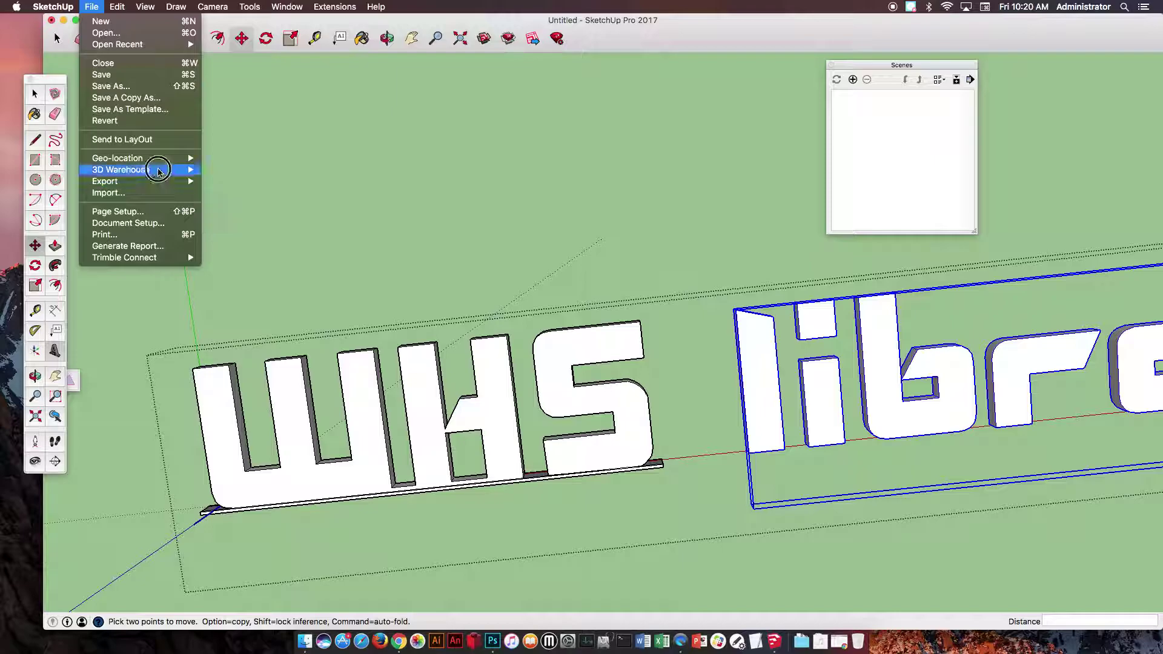
click(325, 97)
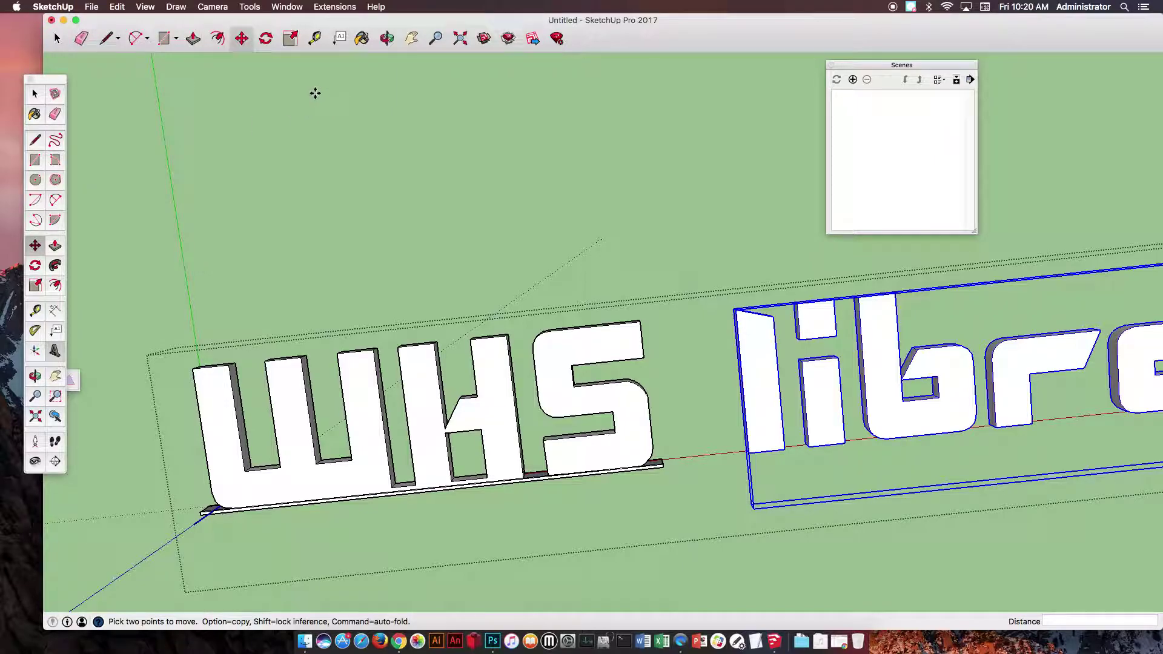